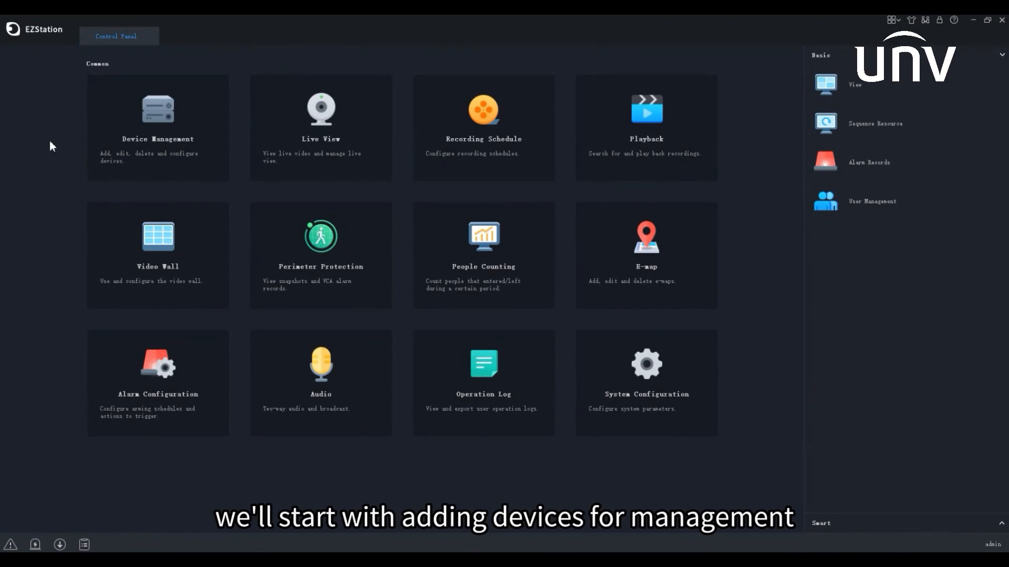
Step: Open device management and add the online NVR at 192.168.1.149 to the managed devices
click(179, 180)
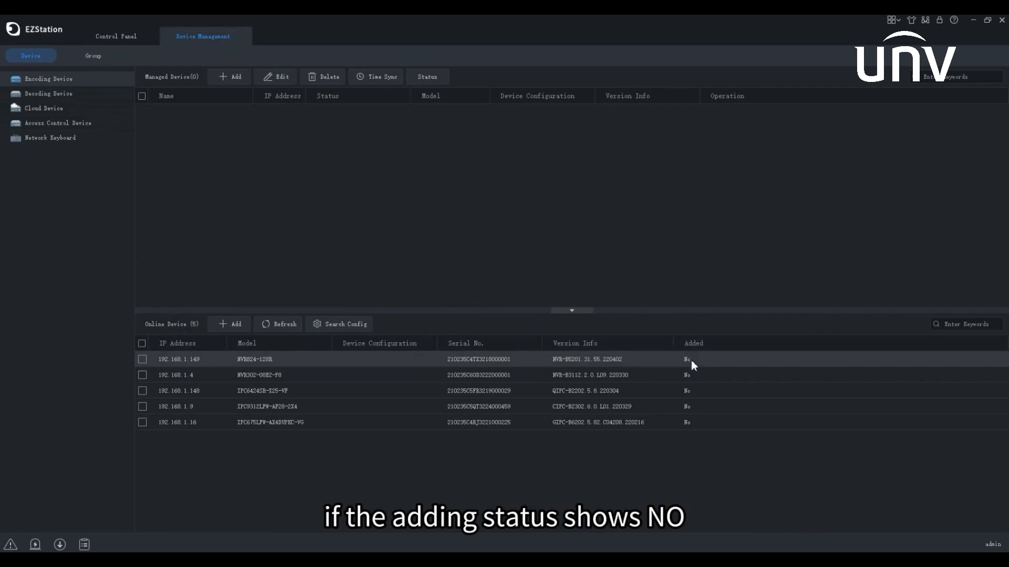
click(142, 360)
click(226, 328)
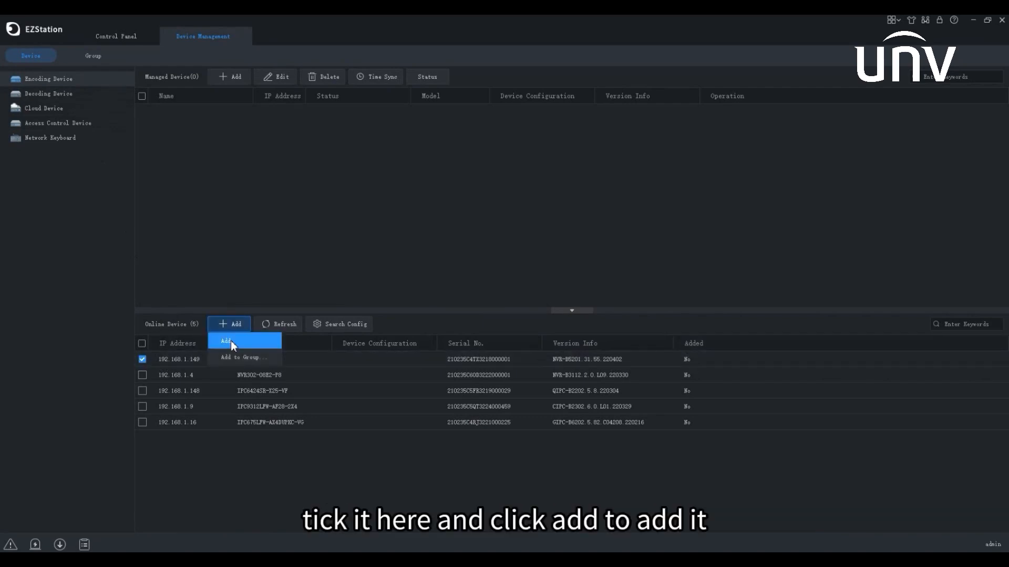
click(231, 341)
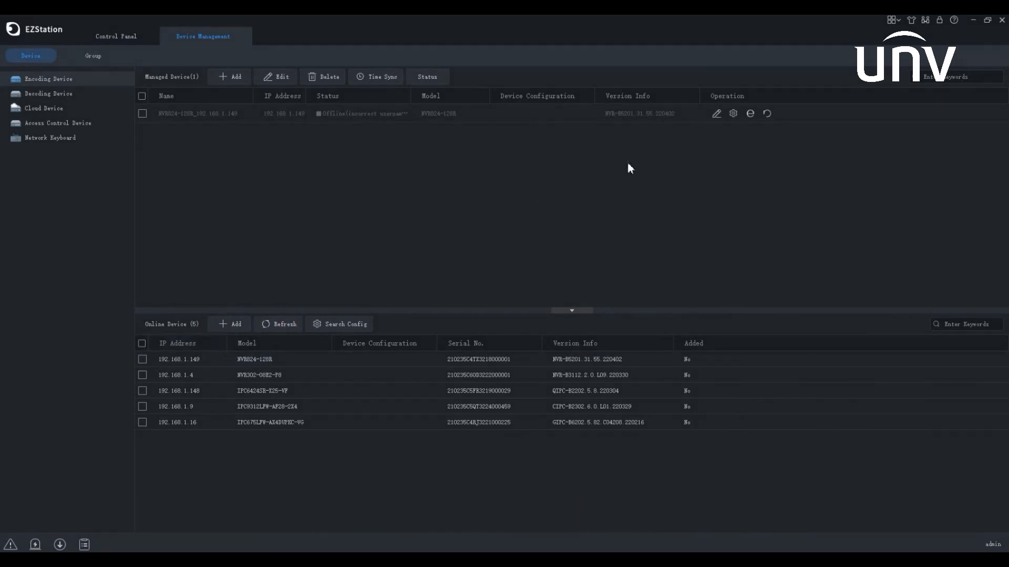
Step: Edit the device info of the managed NVR at 192.168.1.149 and enter its correct login password
click(717, 114)
drag(523, 318, 441, 318)
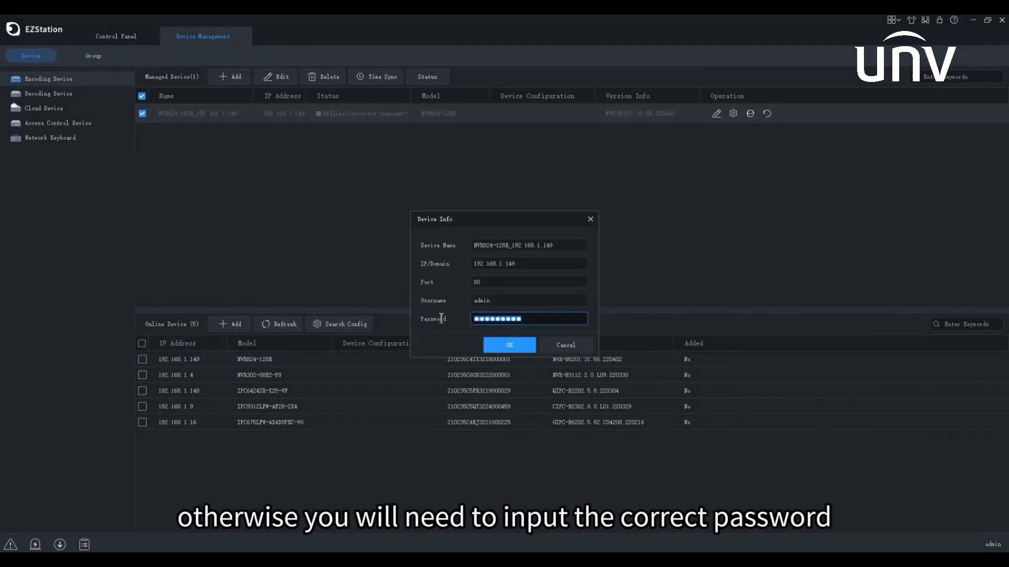
text(************)
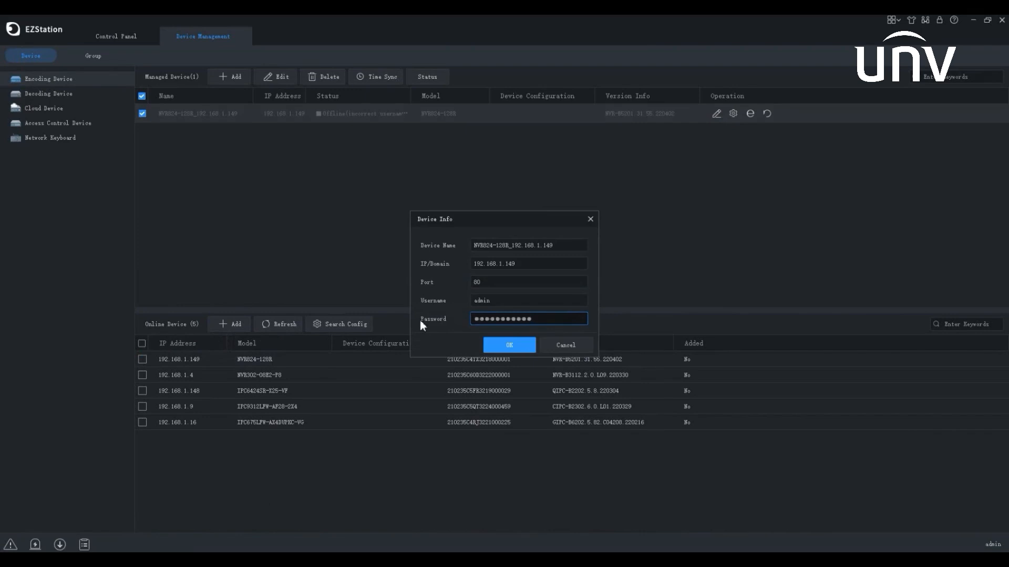
click(497, 346)
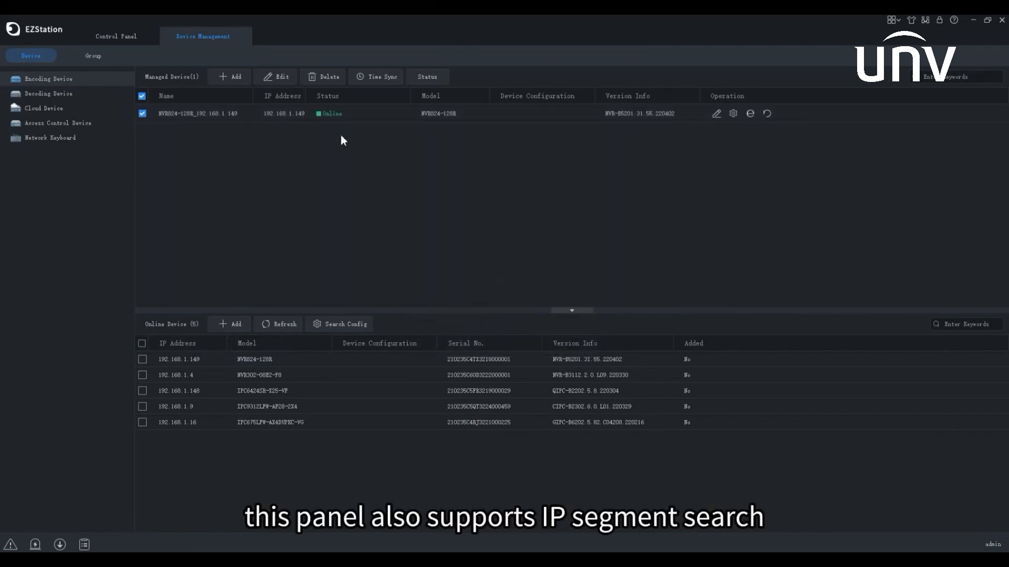
Step: Examine the IP segment option for device discovery and the web page access option of the online NVR at 192.168.1.149
click(339, 323)
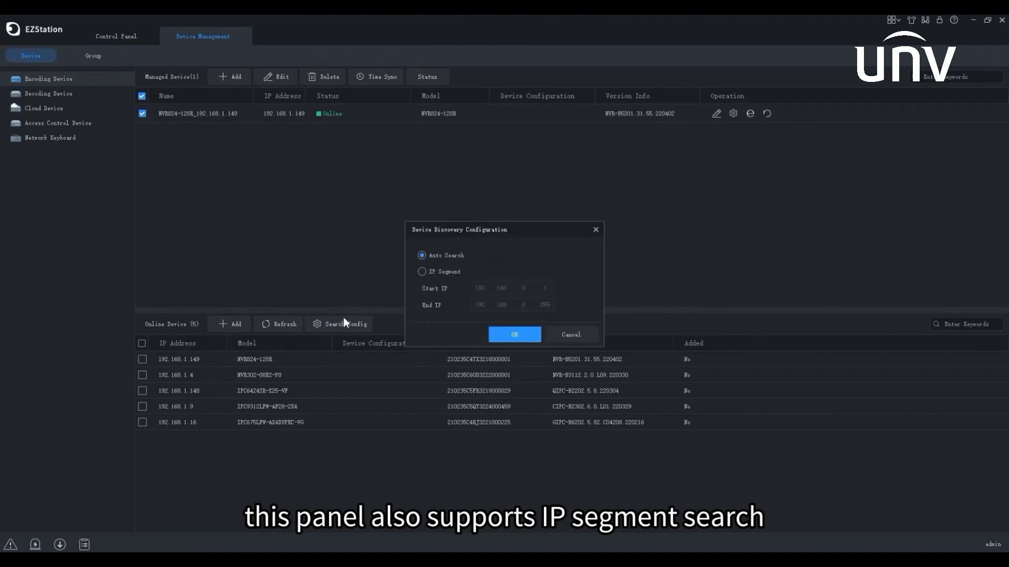
click(422, 273)
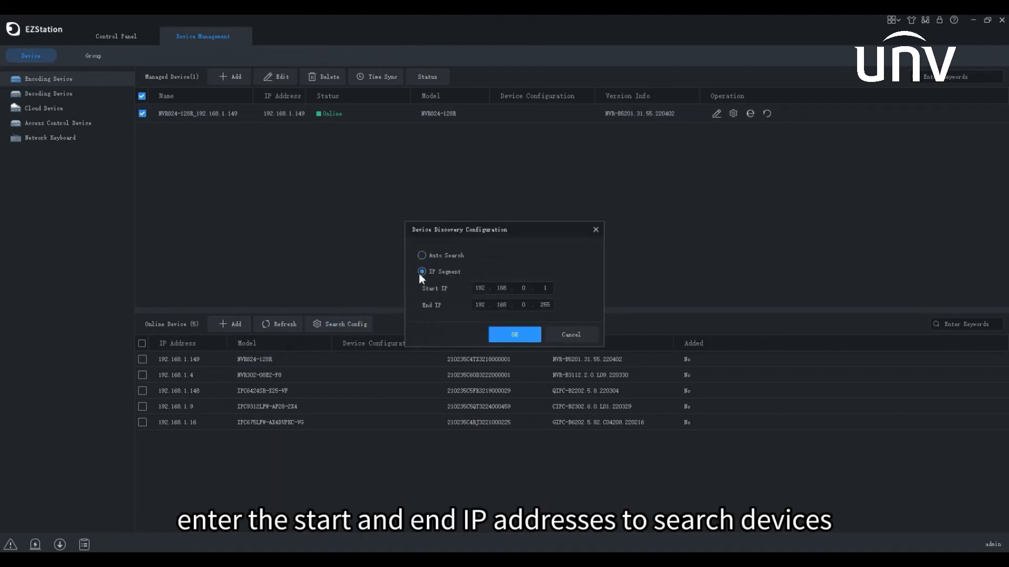
click(594, 231)
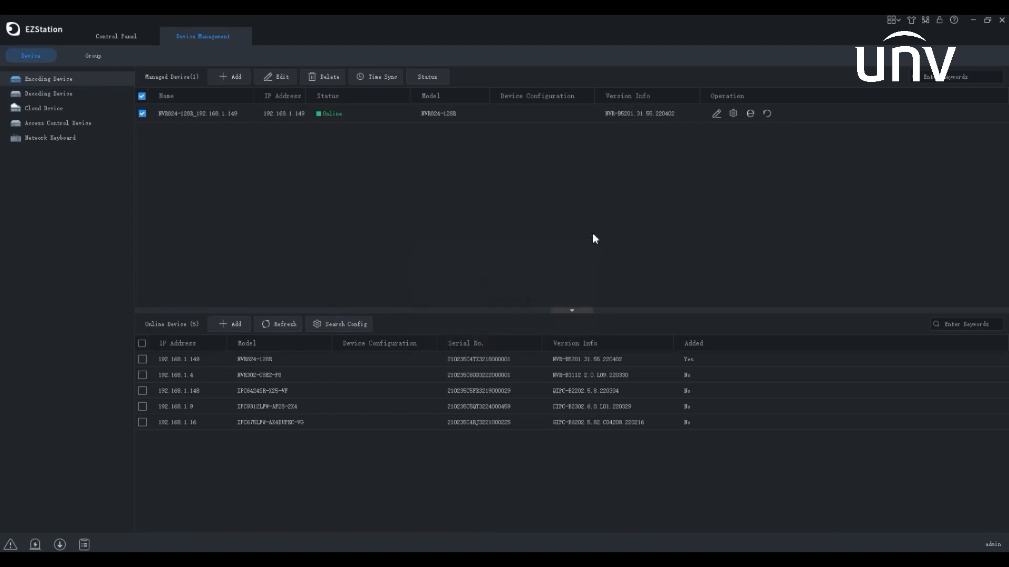
right_click(286, 361)
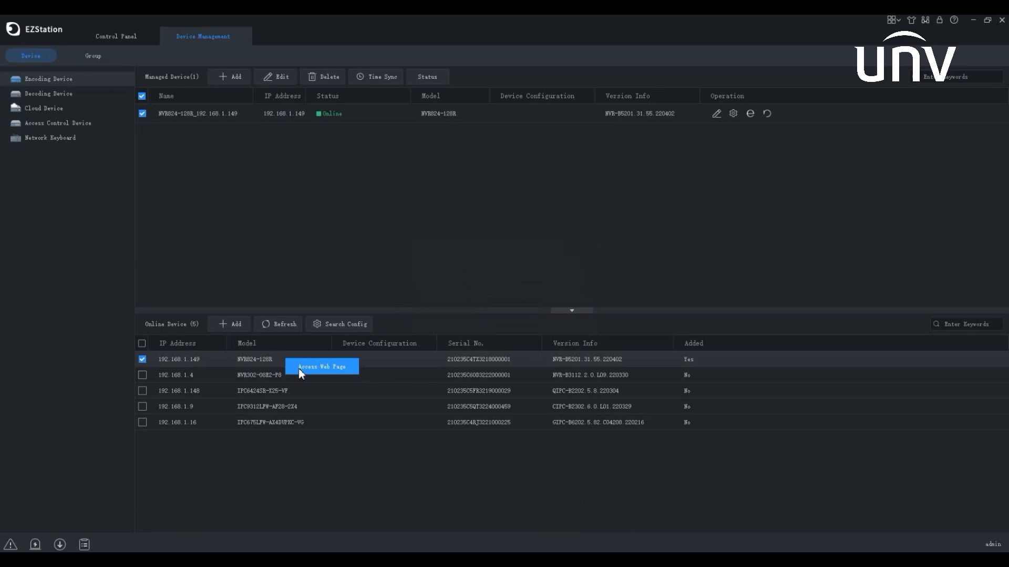
click(193, 80)
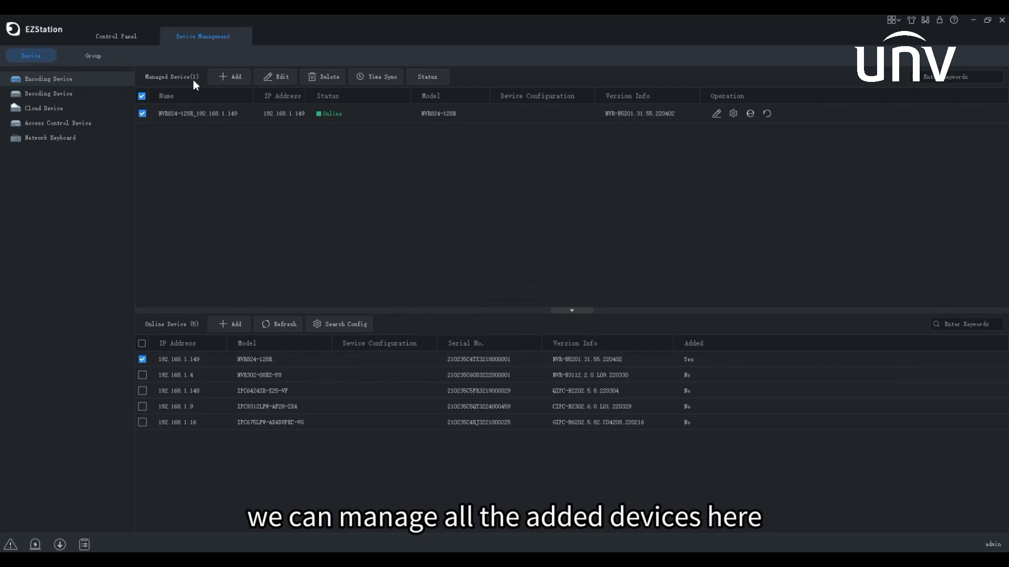
Step: Add a managed device by IP/Domain with the name IPC6424SR-X25-VF and the address 192.168.1.148
click(232, 80)
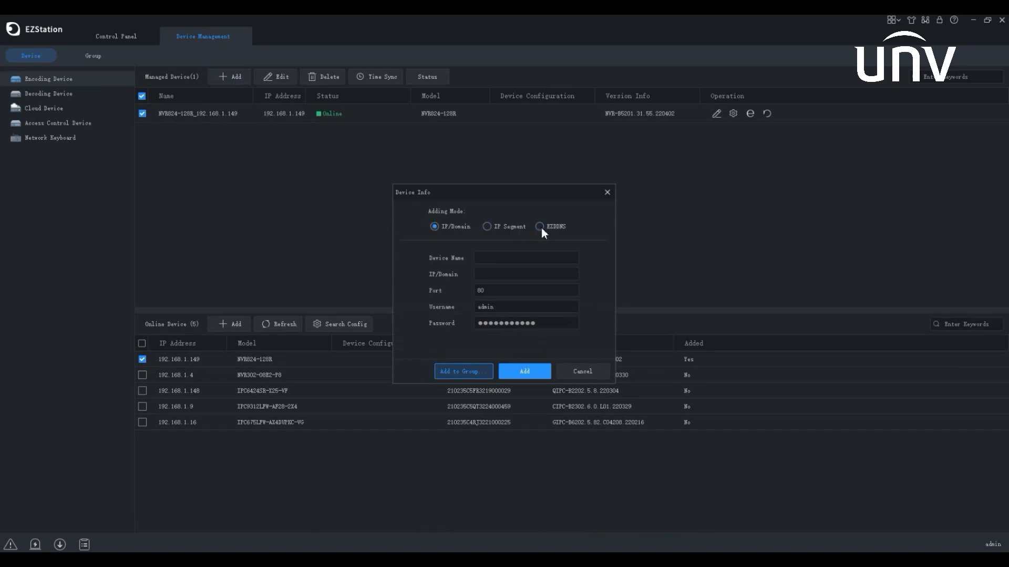
click(517, 258)
text(IPC6424SR-X25-VF)
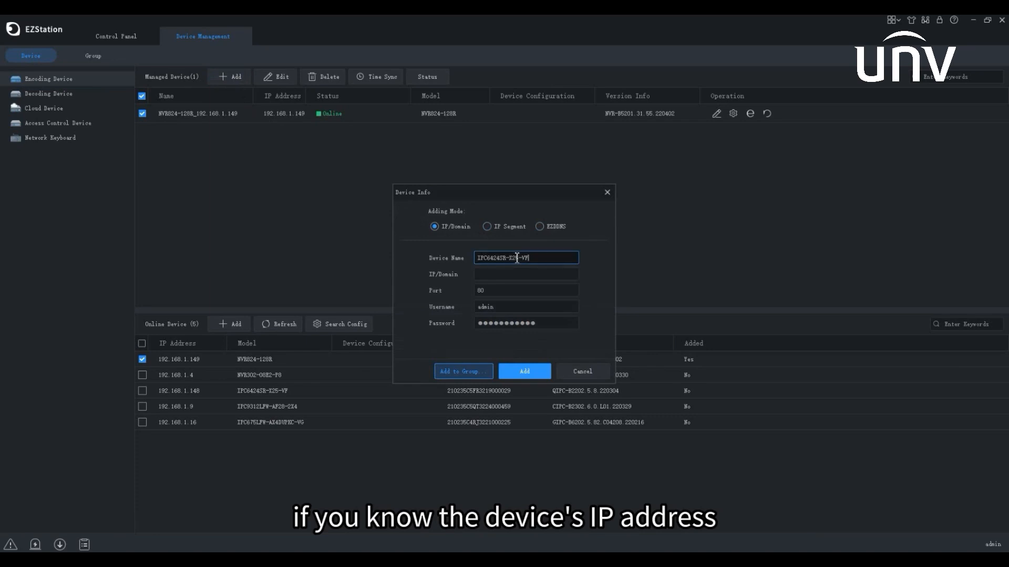
click(511, 273)
text(192.168.1.148)
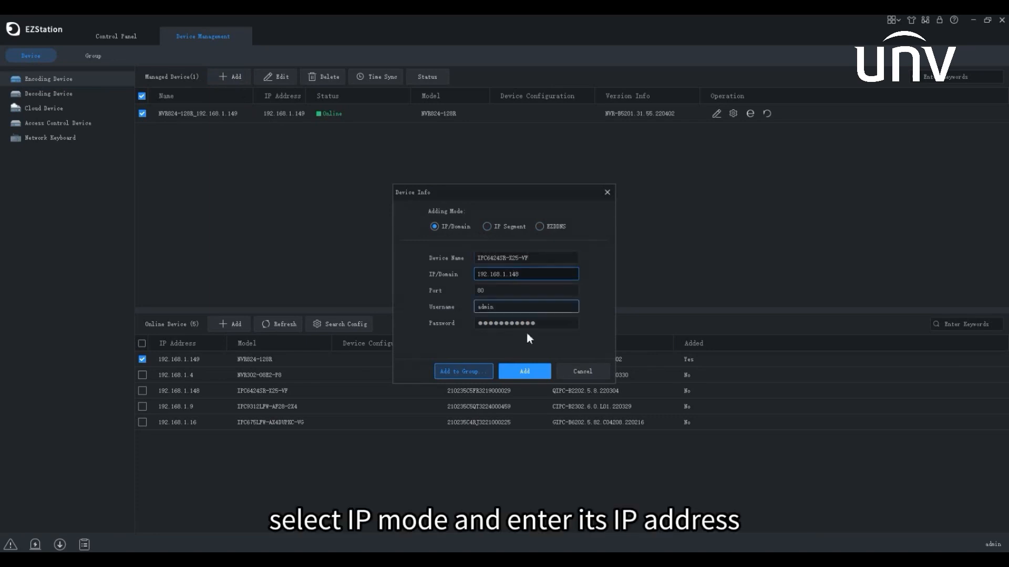
click(525, 372)
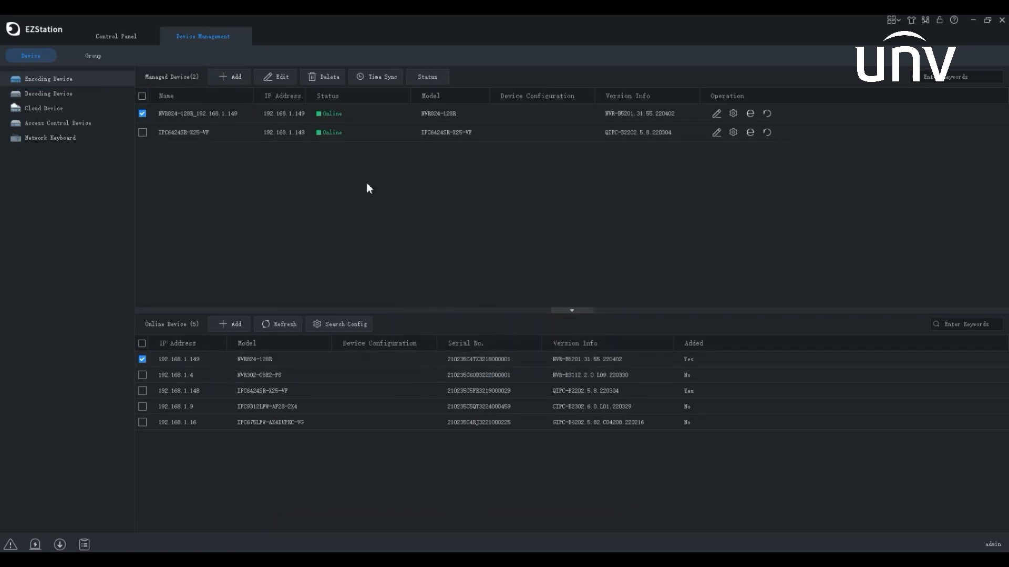
Step: Examine the IP Segment and EZDDNS adding modes for a new managed device, leaving without adding one
click(237, 77)
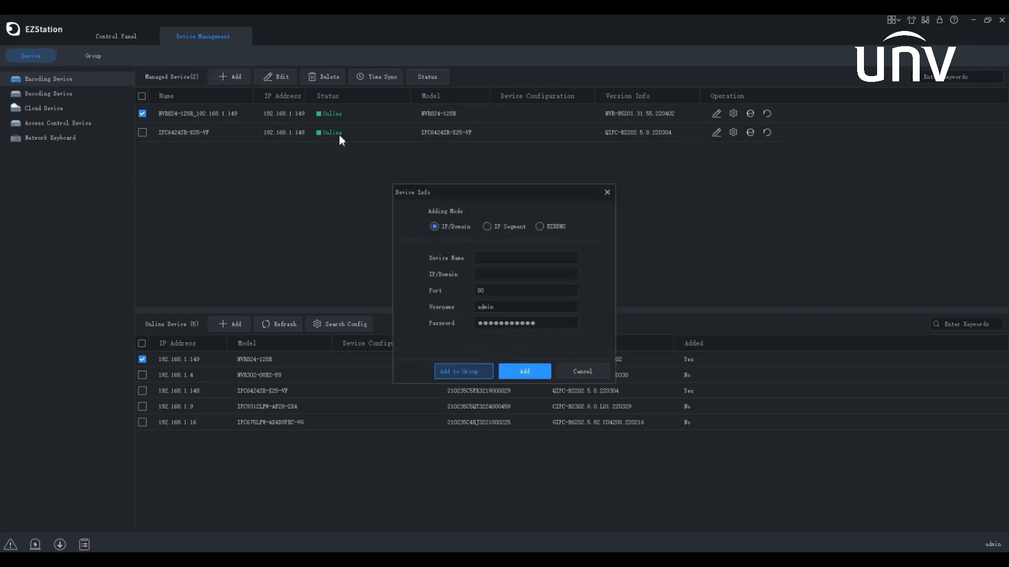
click(485, 227)
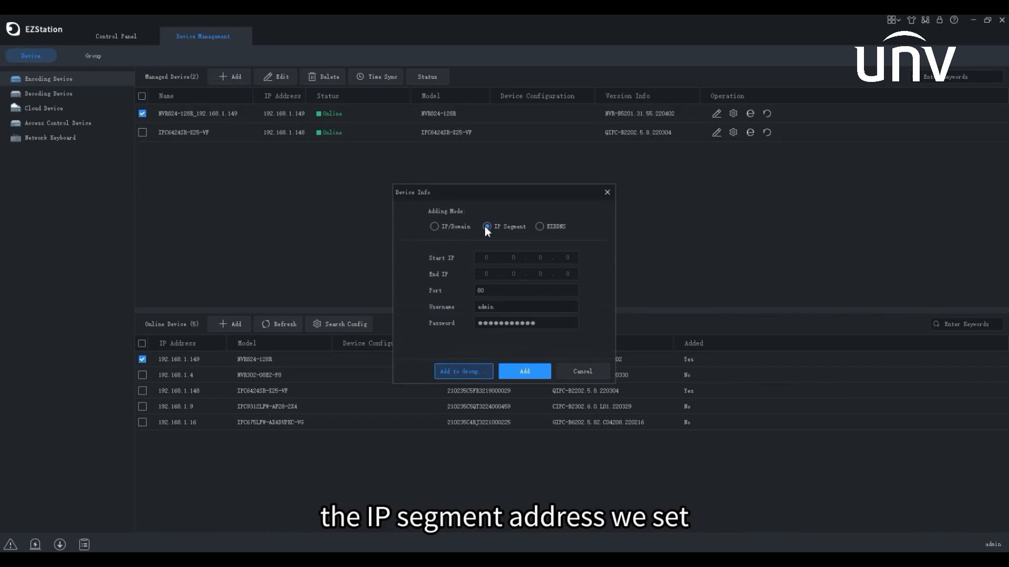
click(539, 227)
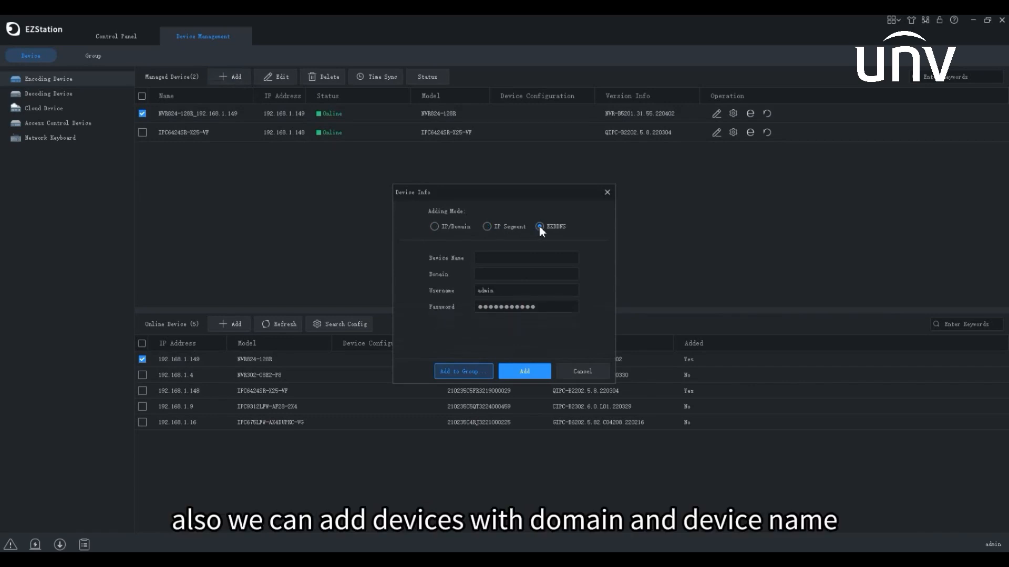
click(578, 372)
Step: Select all managed devices and confirm their shared login details in a batch edit
click(141, 96)
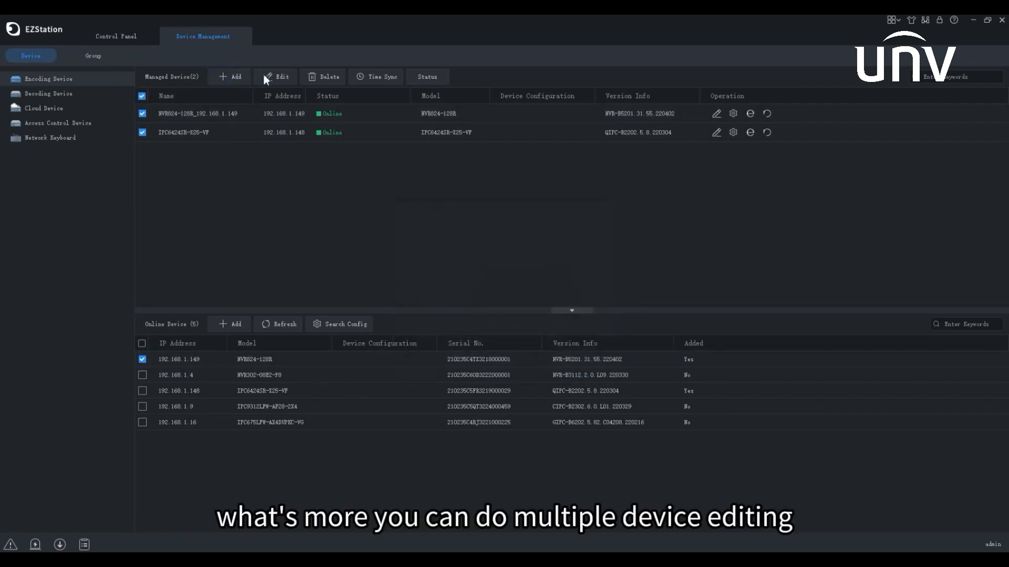
click(275, 77)
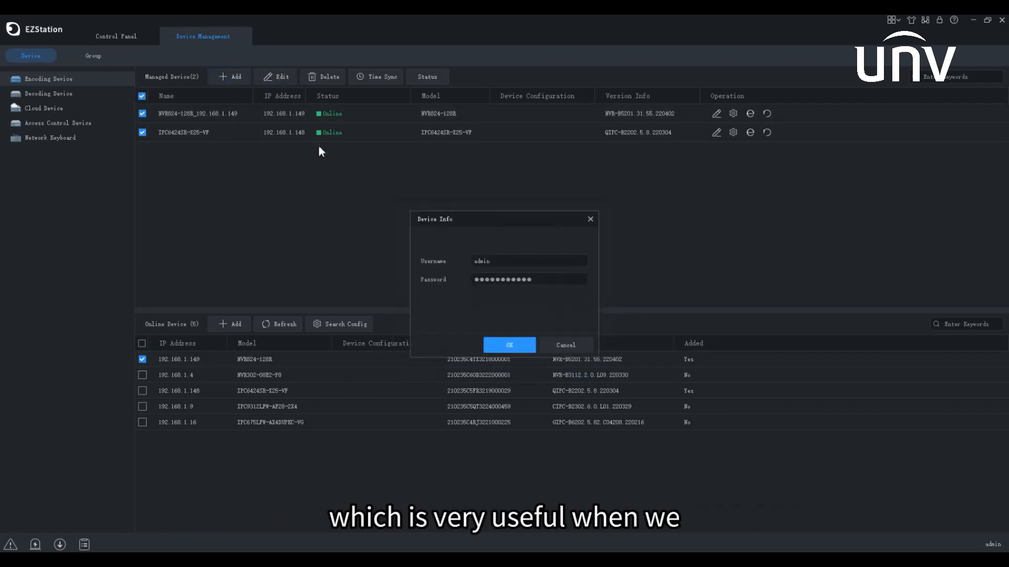
click(498, 346)
Step: Call up and dismiss the deletion of the selected devices, and synchronize their time with the PC
click(331, 82)
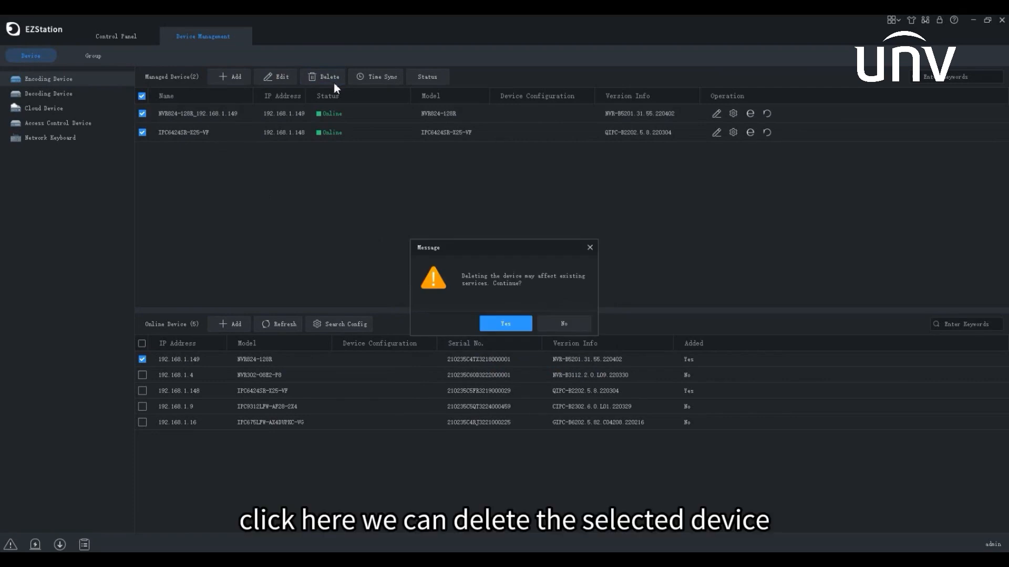
click(588, 248)
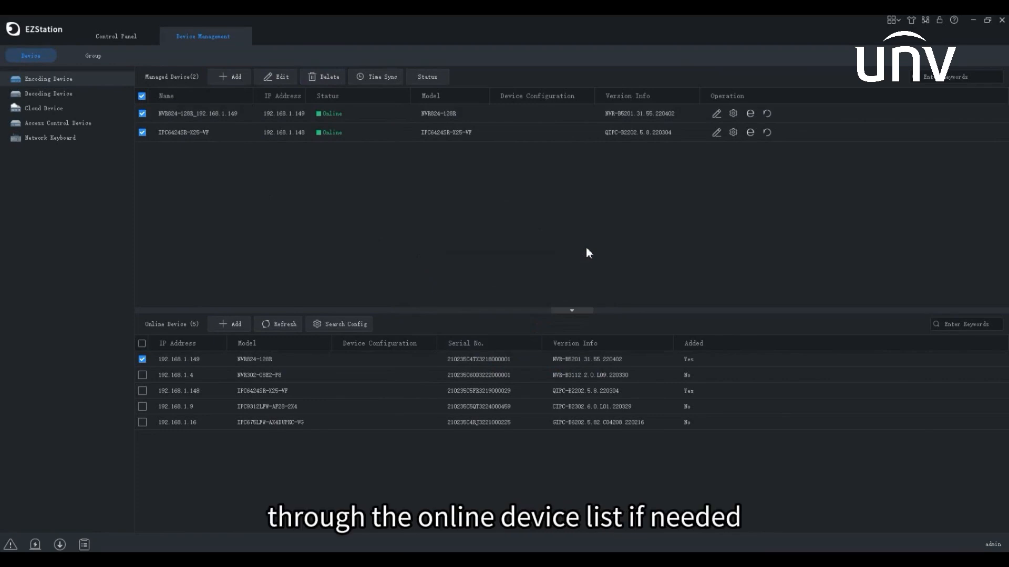
click(383, 79)
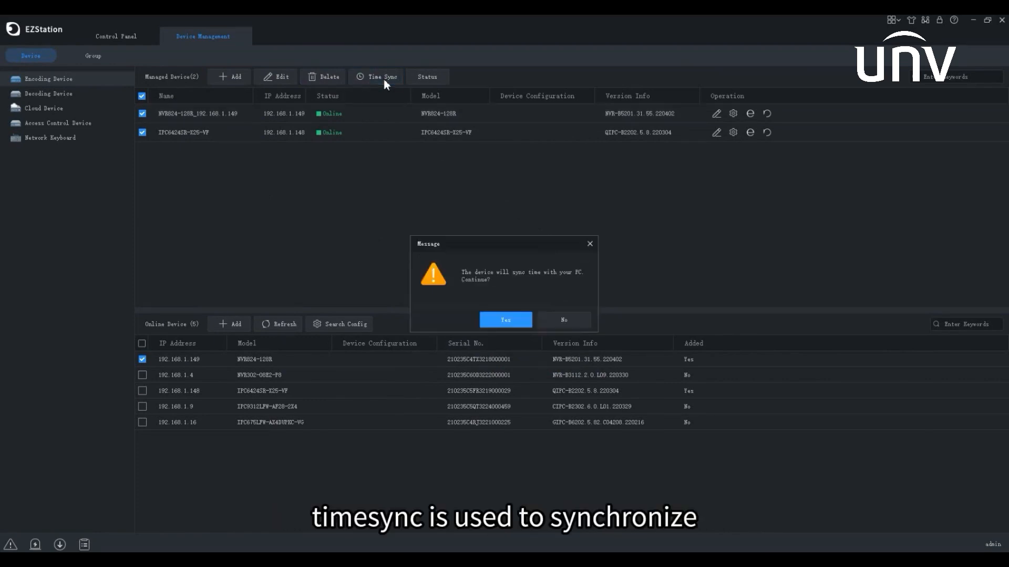
click(506, 319)
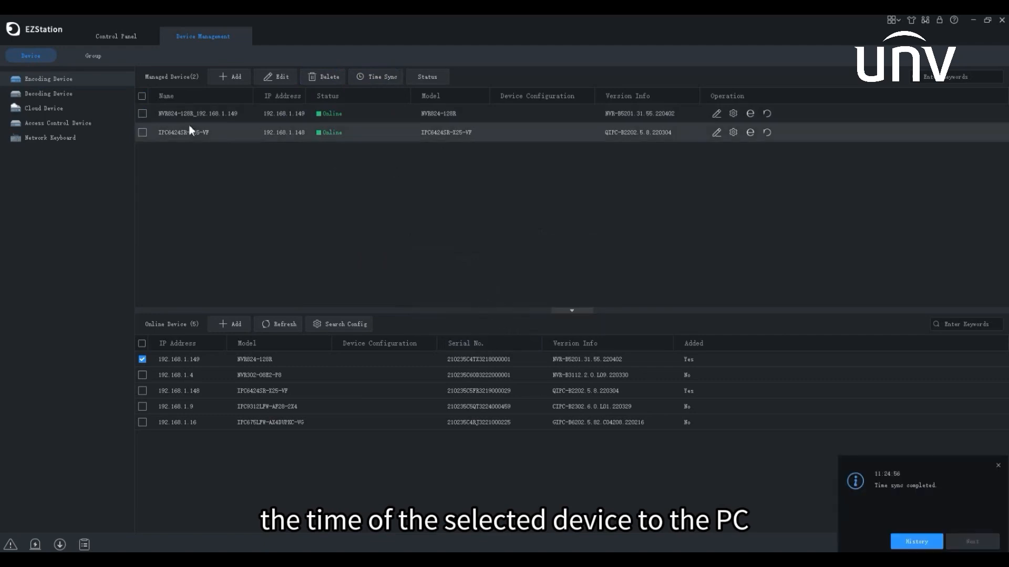
Step: Select the managed NVR, and view and refresh the status of the managed devices
click(141, 114)
click(418, 81)
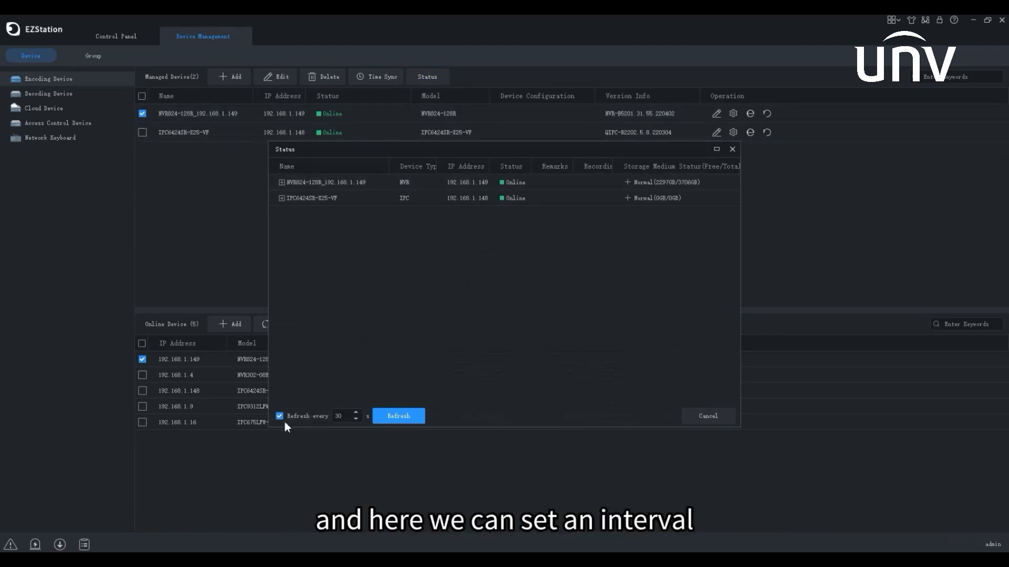
click(379, 418)
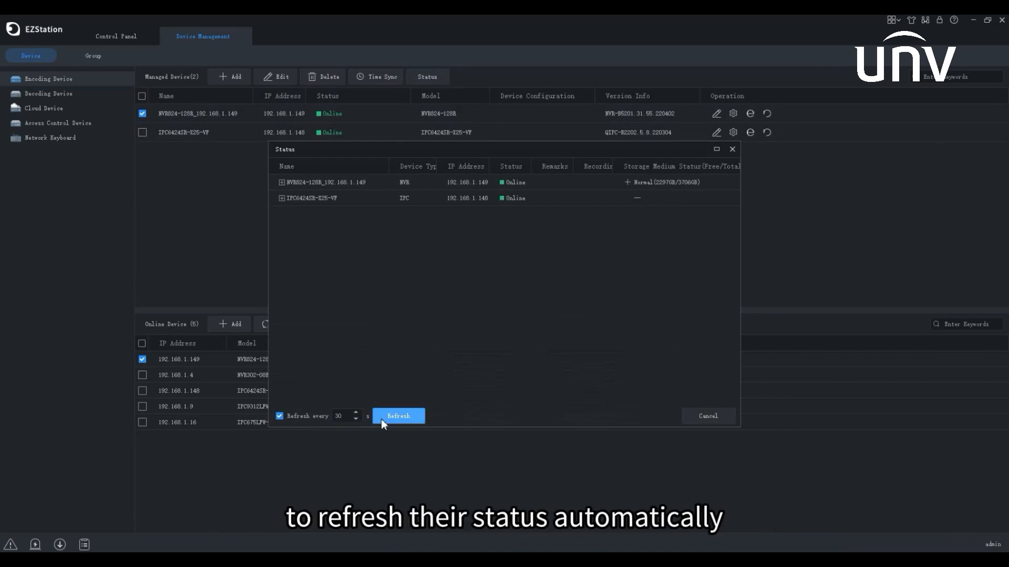
click(717, 420)
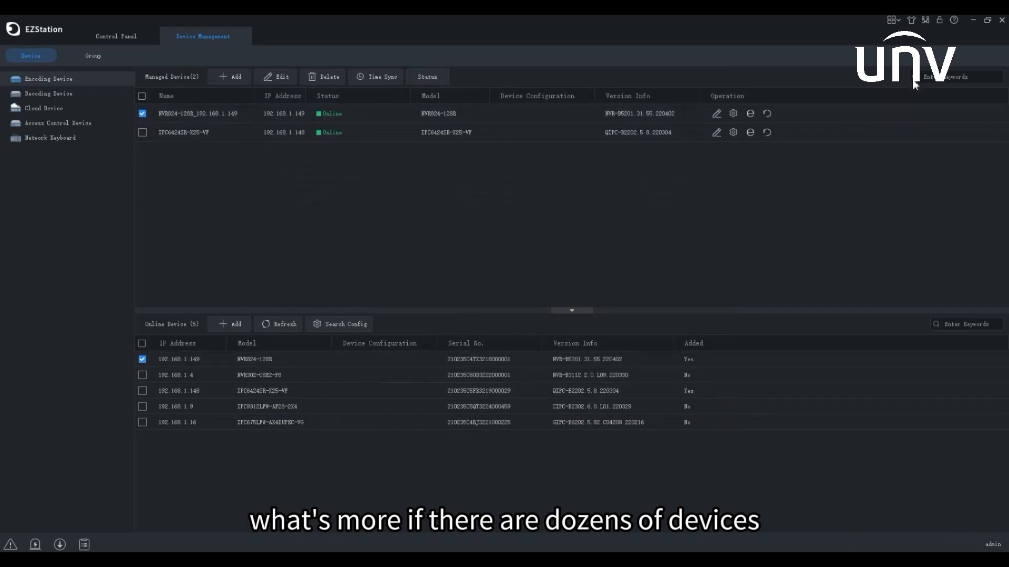
Step: Review the editable device info of the IPC6424SR-X25-VF camera and accept it as it is
click(948, 77)
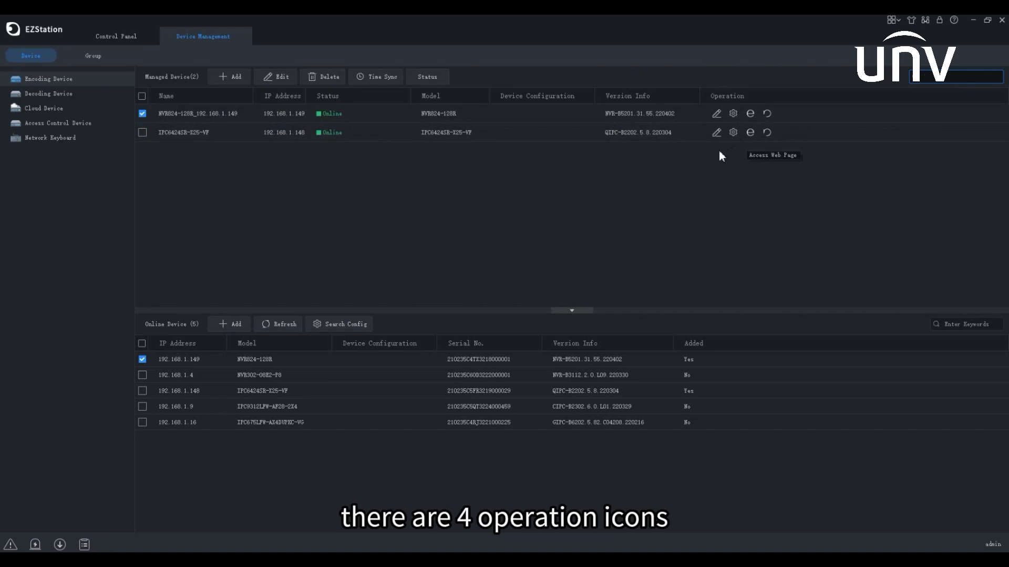
click(716, 133)
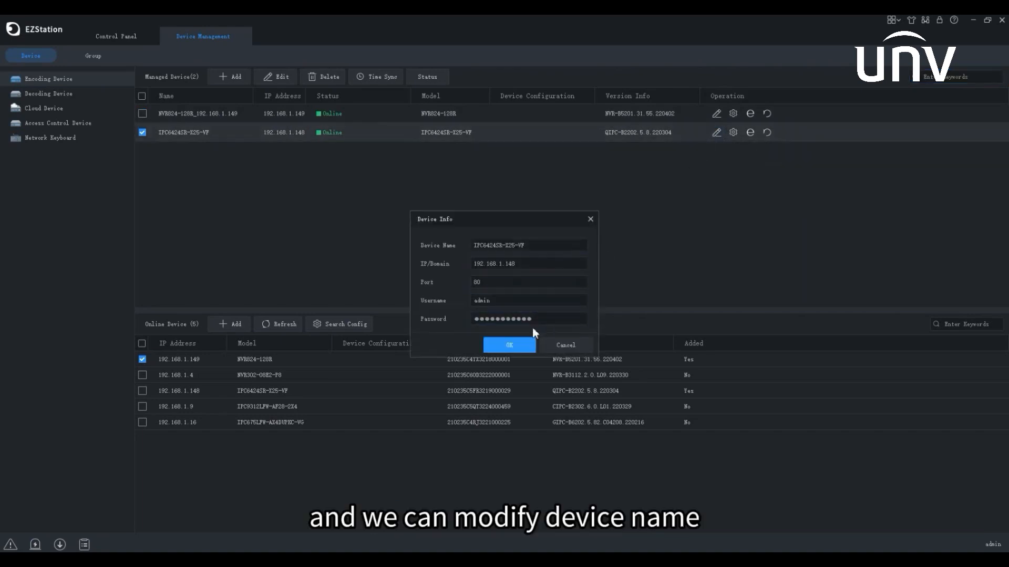
click(509, 345)
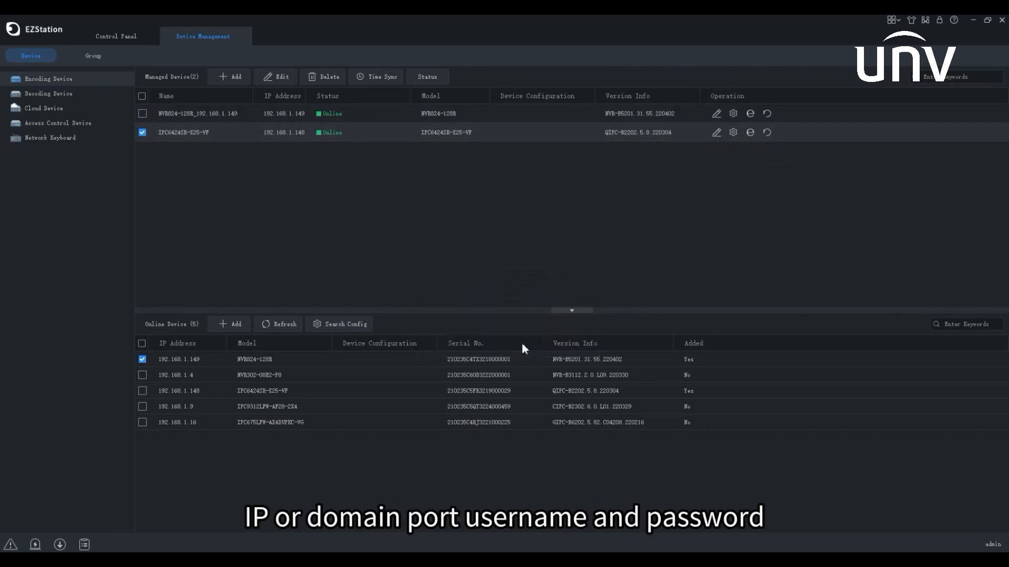
Step: Examine the image, encoding and OSD configuration of the IPC6424SR-X25-VF camera
click(733, 133)
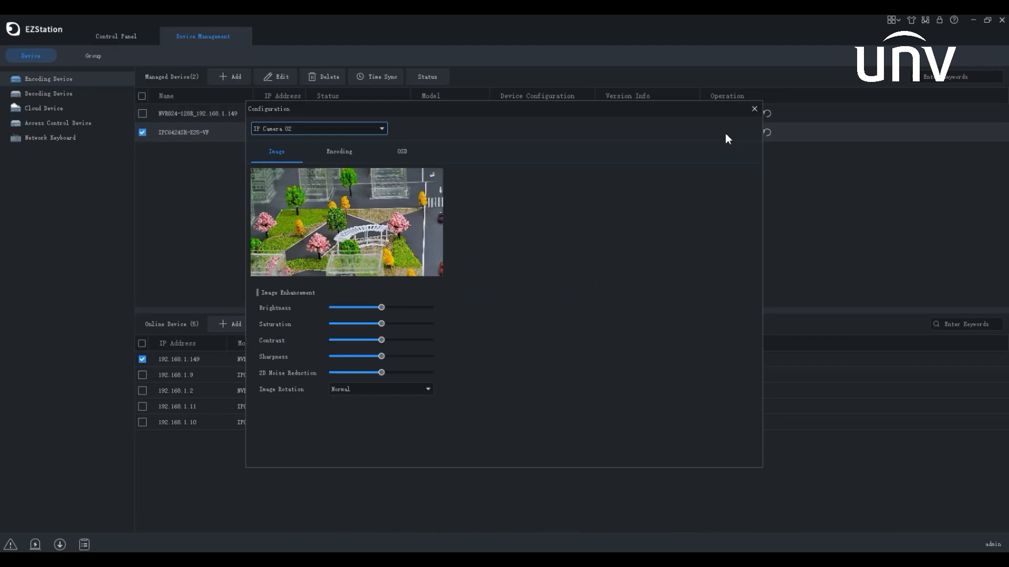
click(340, 155)
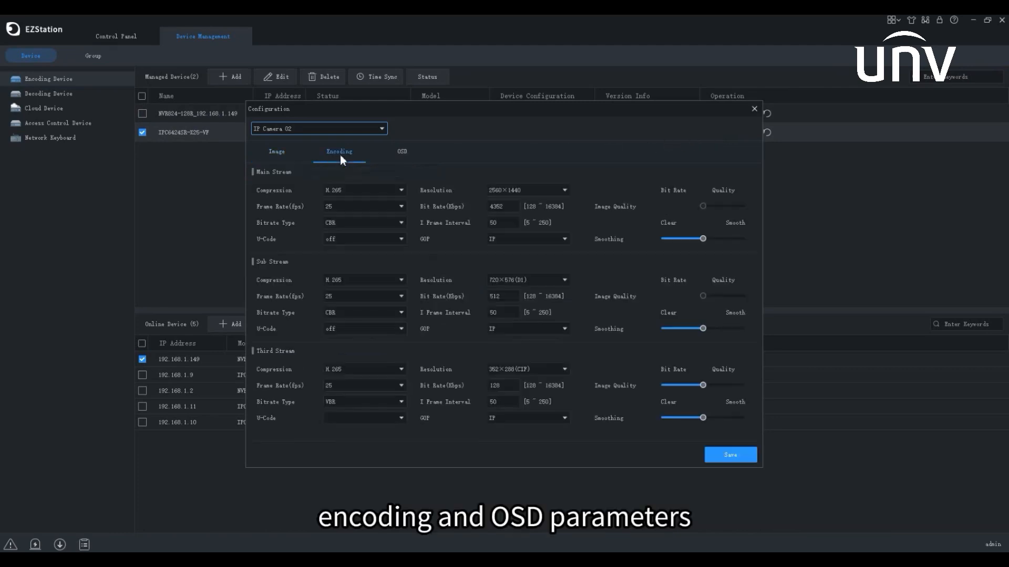
click(401, 156)
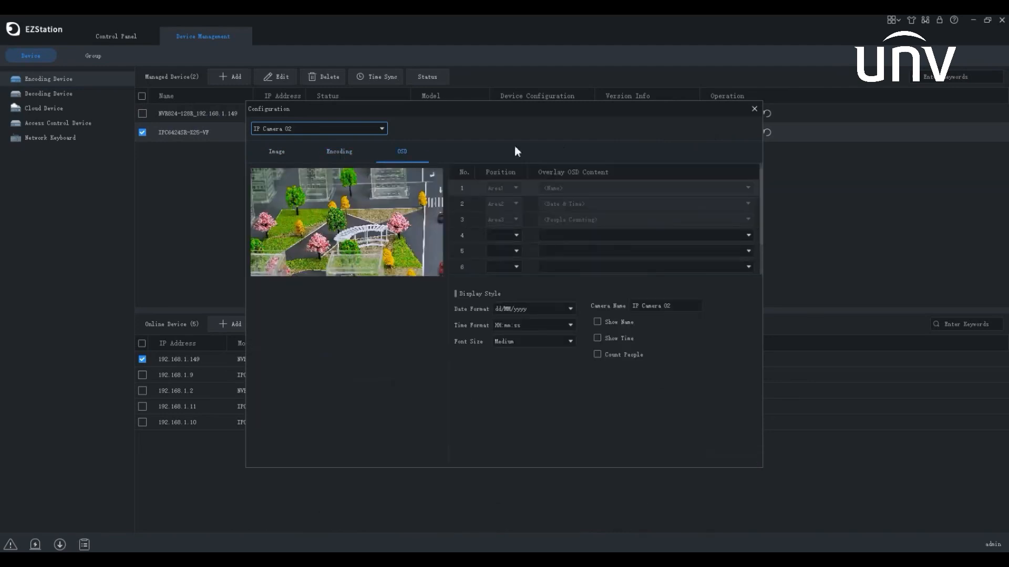
click(754, 108)
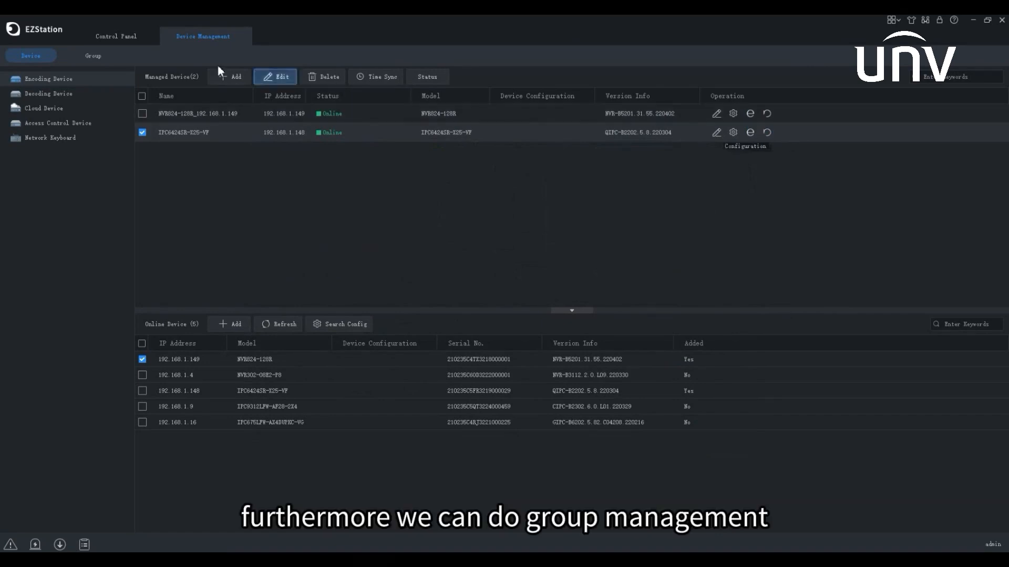
Step: Create a device group named "group 1" in group management
click(95, 55)
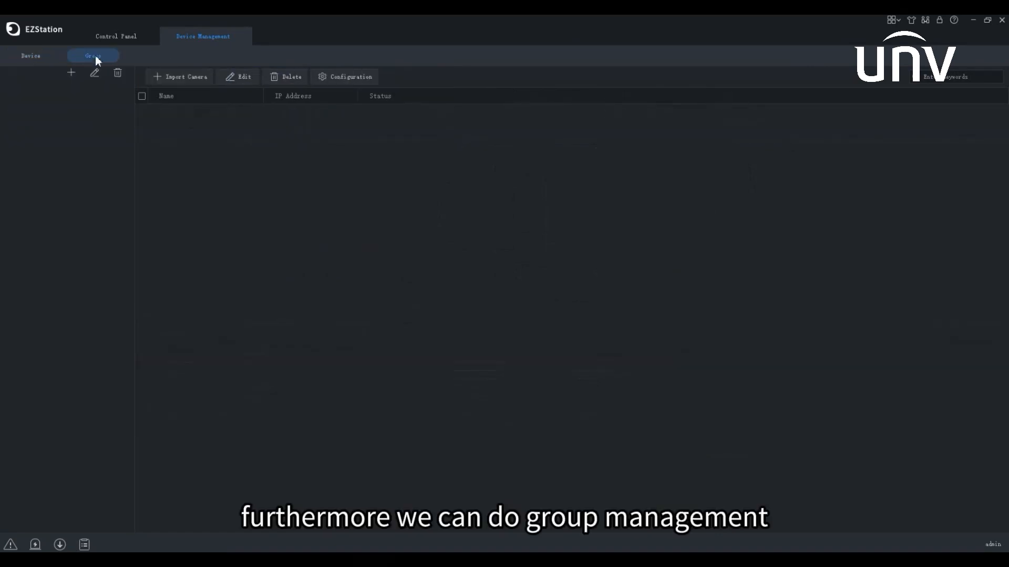
click(72, 73)
click(487, 278)
text(group 1)
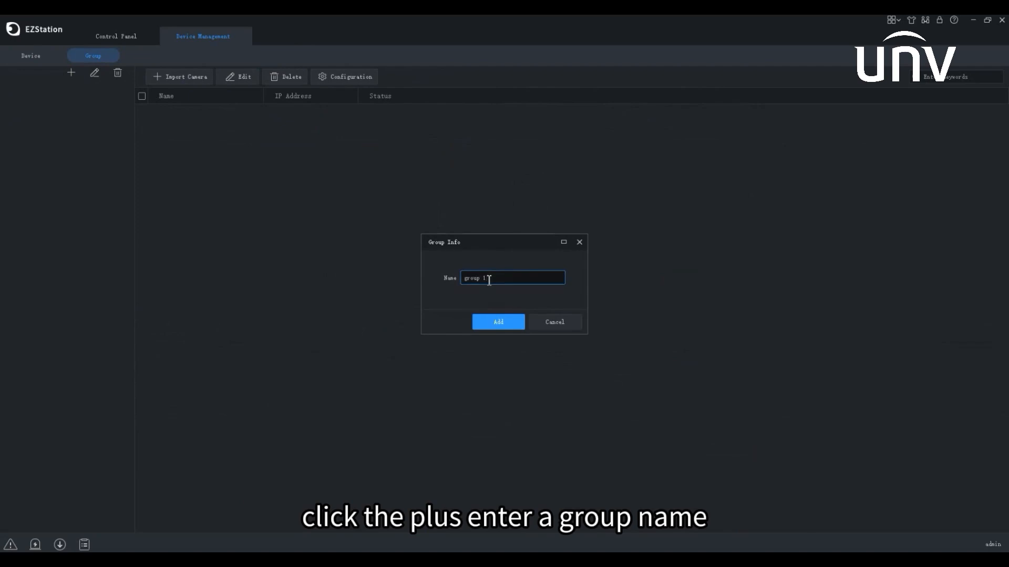
click(500, 325)
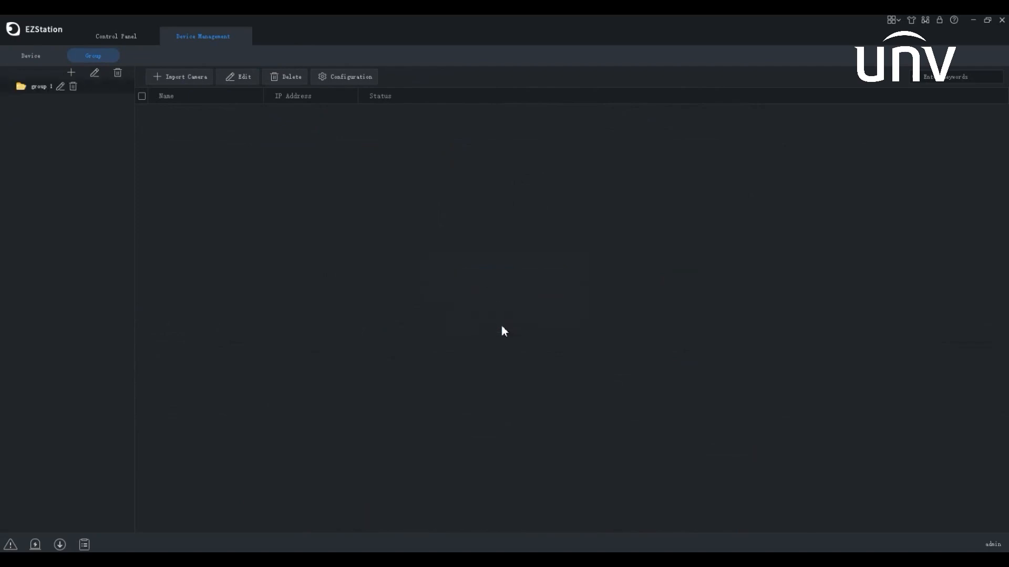
Step: Import the IPC6424SR-X25-VF camera and the NVR's IP Camera 01 and IP Camera 02 into group 1
click(197, 80)
click(339, 238)
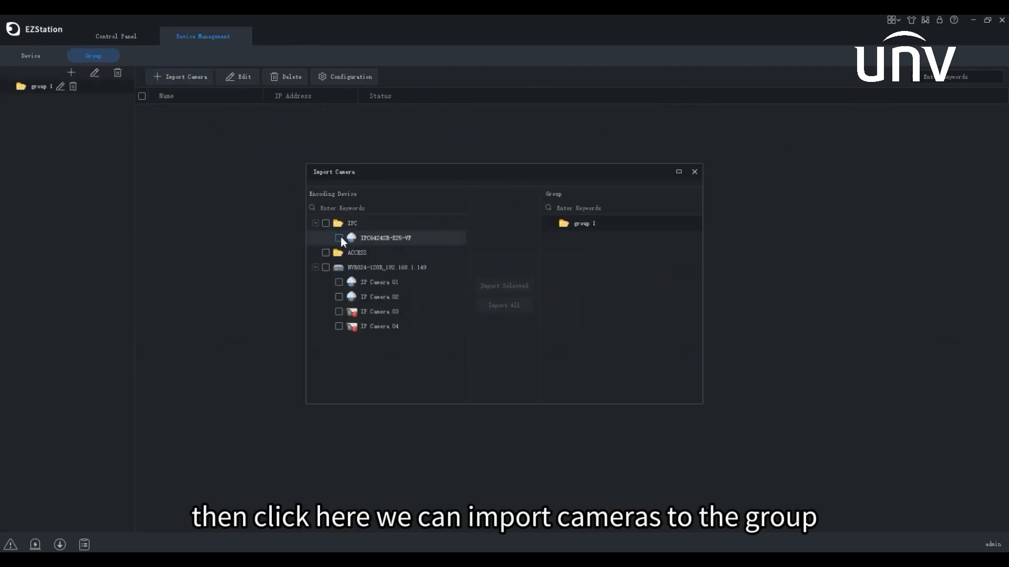
click(339, 282)
click(339, 296)
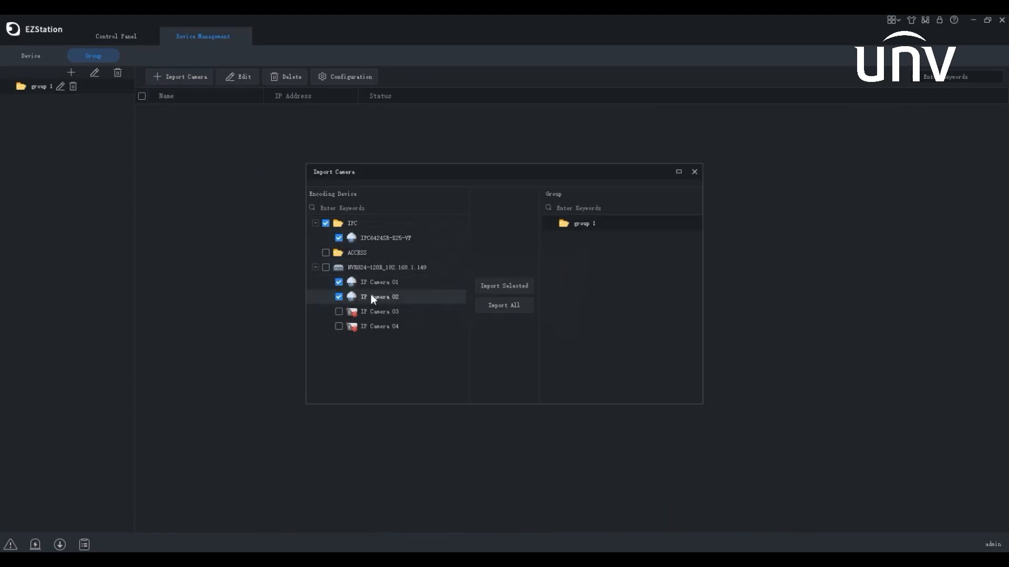
click(499, 286)
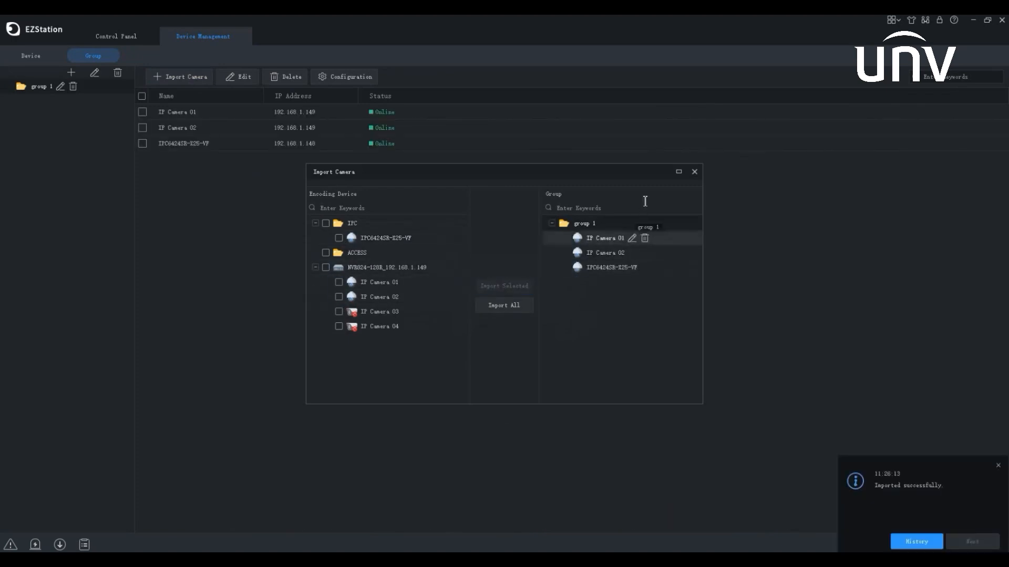
click(695, 173)
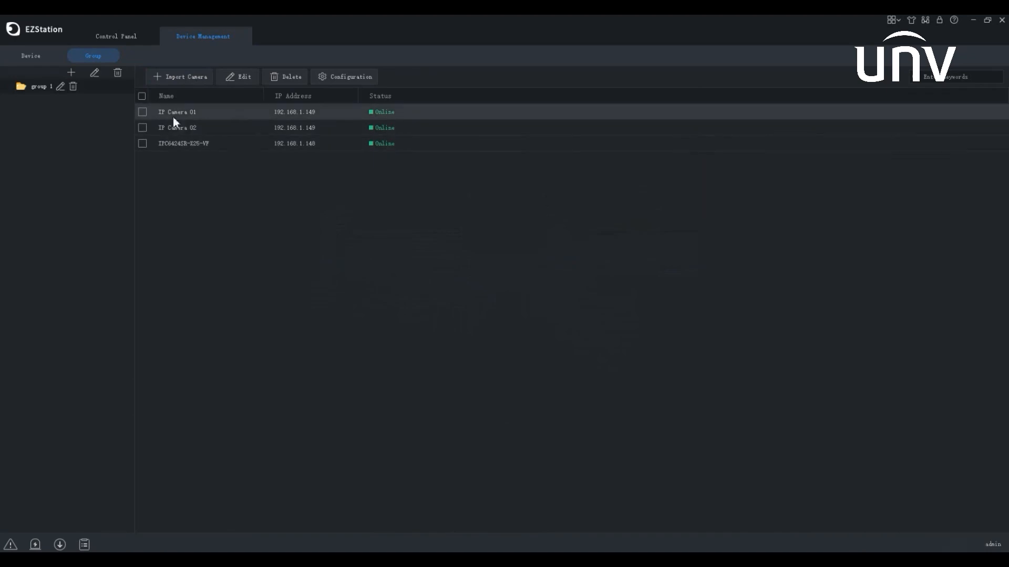
Step: View the editable name of IP Camera 01 without changing it, and remove that camera from group 1
click(141, 112)
click(241, 79)
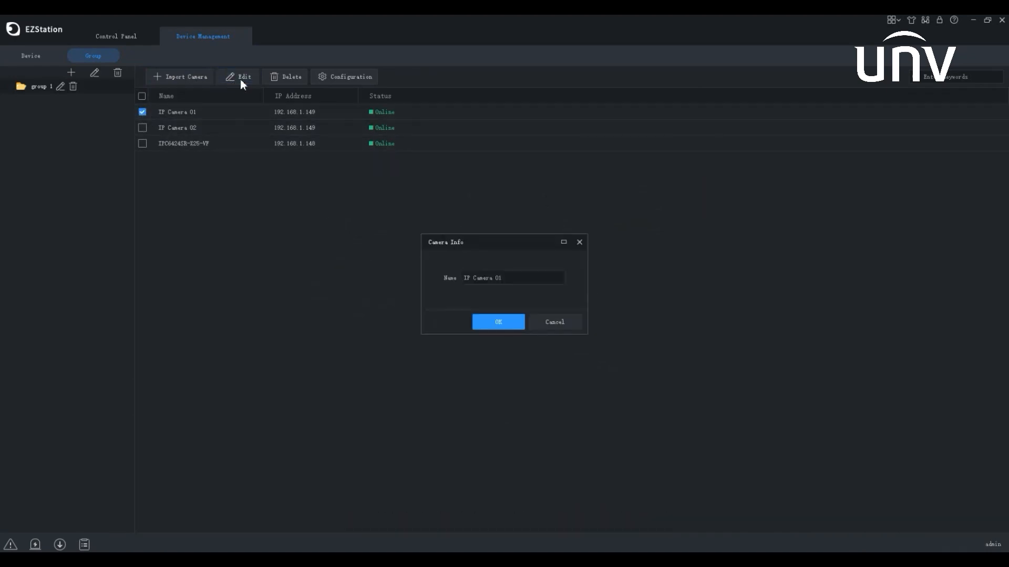
click(579, 242)
click(291, 83)
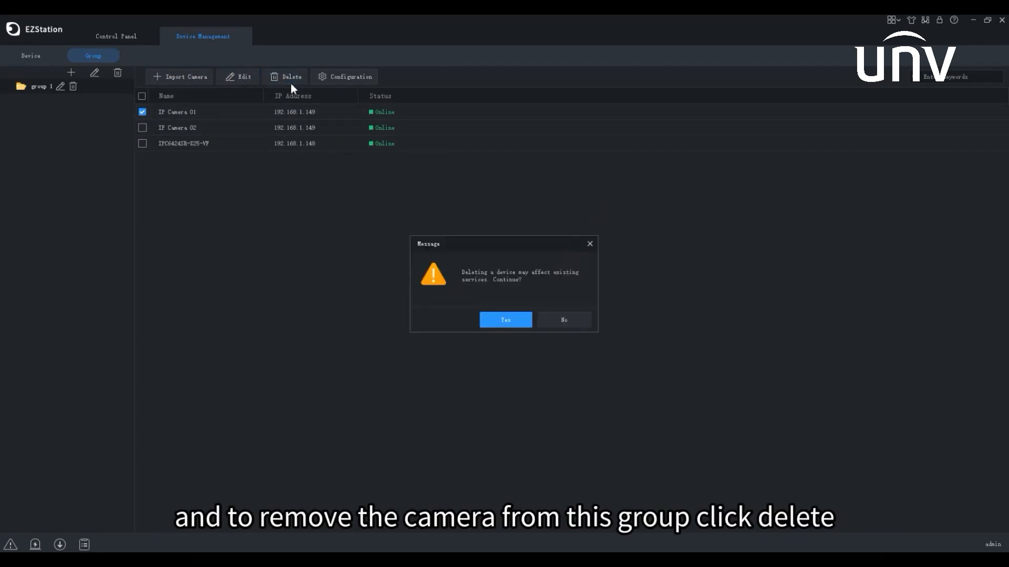
click(515, 320)
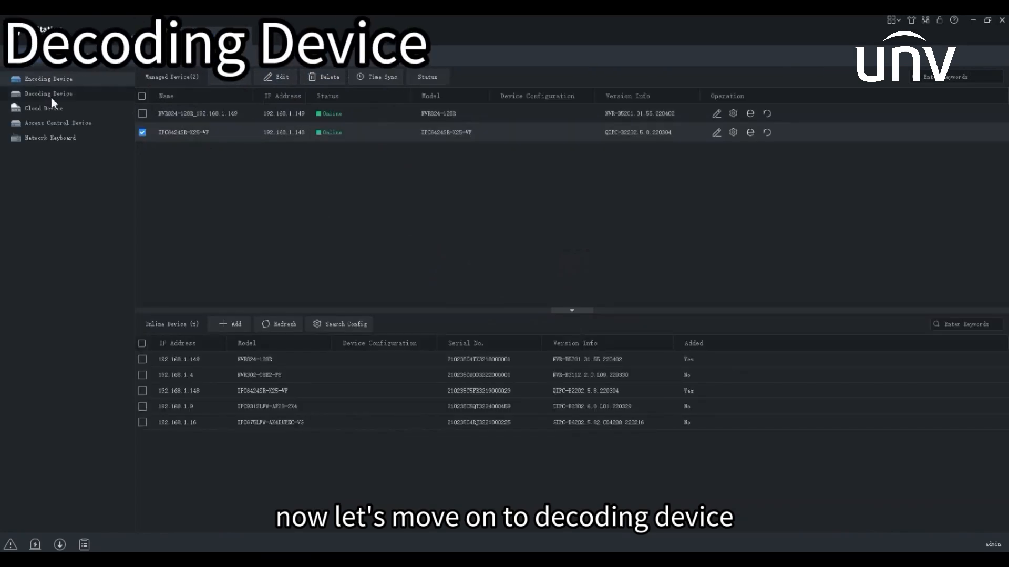
Step: Add the discovered online decoder at 192.168.1.14 to the managed decoding devices
click(51, 96)
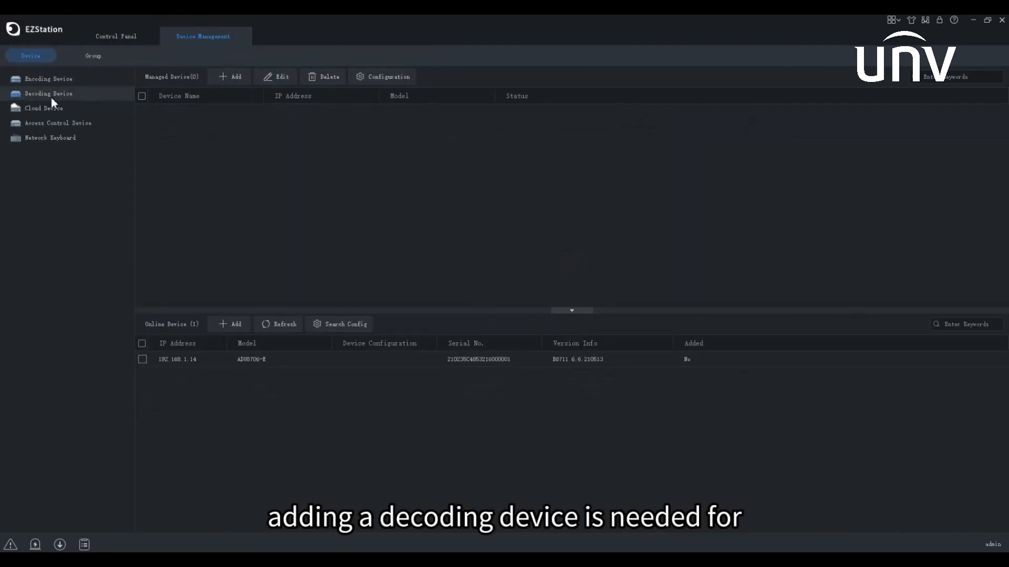
click(143, 359)
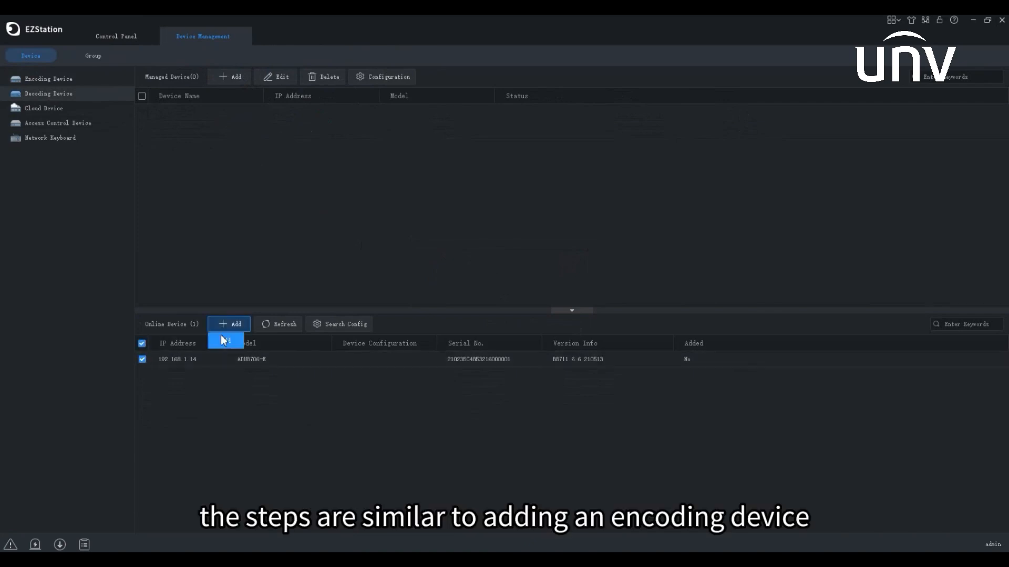
click(221, 338)
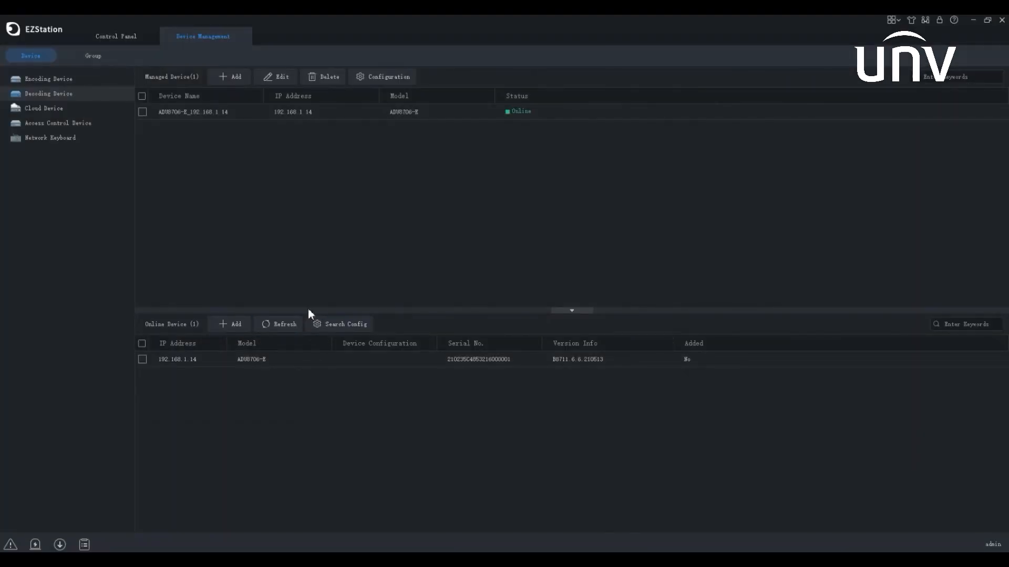
Step: Log in to the cloud account for cloud devices with the prefilled username and the account password
click(73, 111)
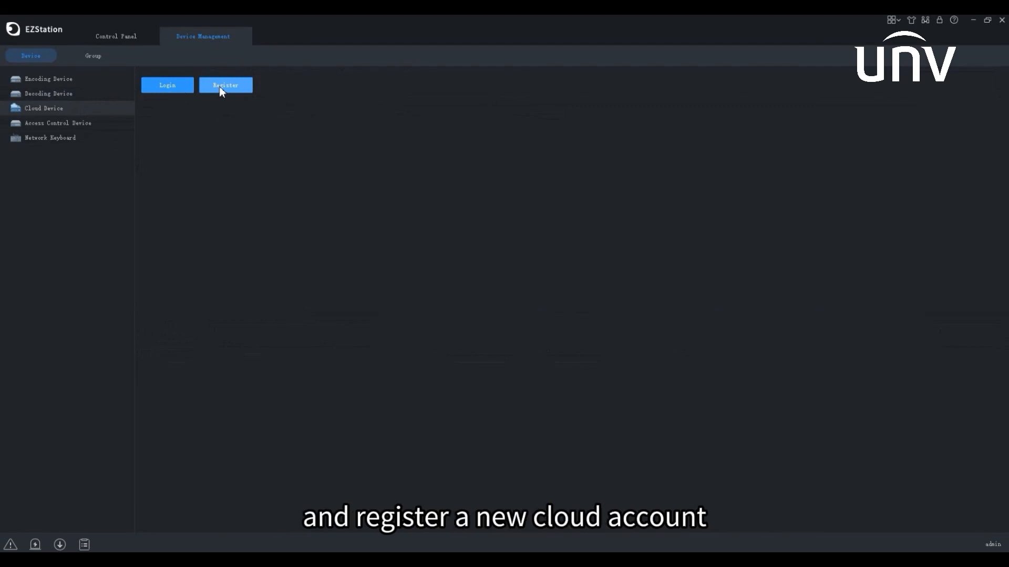
click(184, 87)
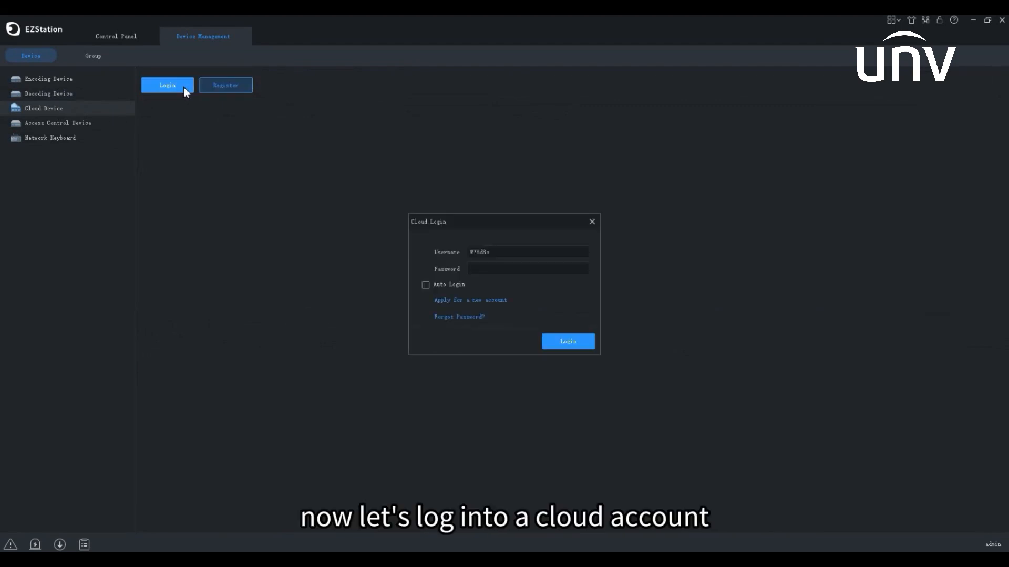
click(480, 269)
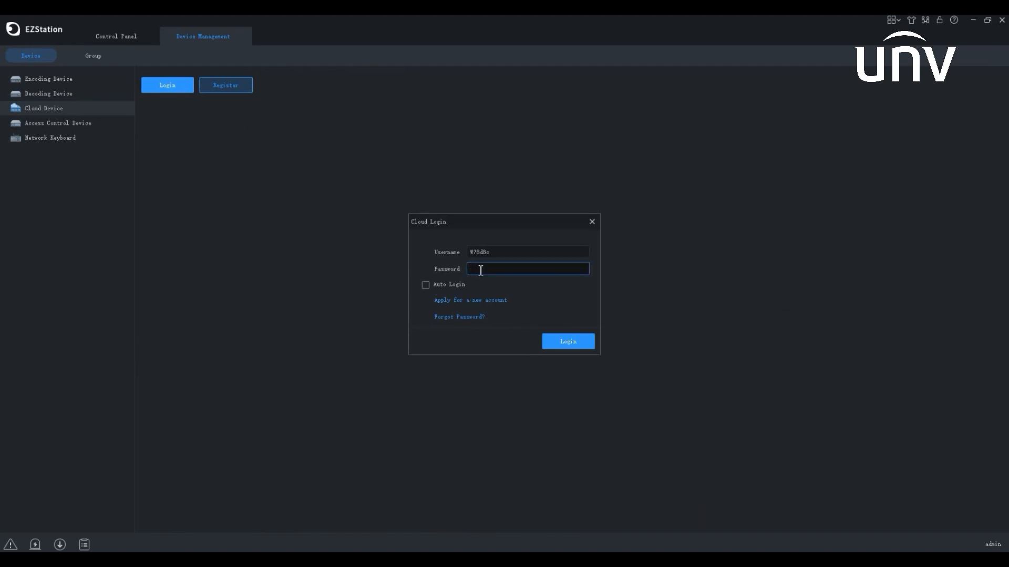
key(ctrl+v)
click(566, 342)
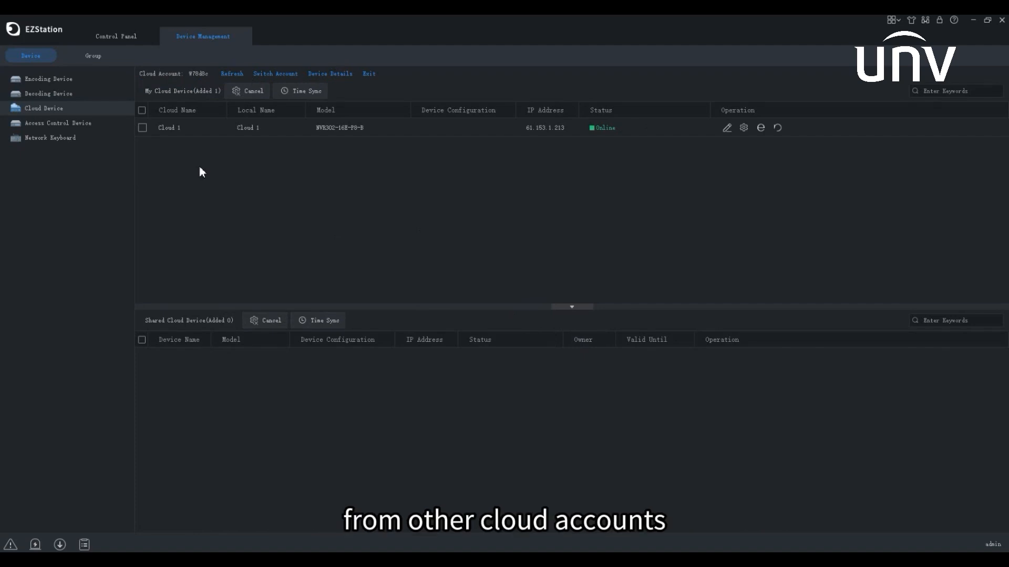
Step: Open the cloud device details, select Cloud 1, and view and dismiss the form for adding a cloud device
click(321, 74)
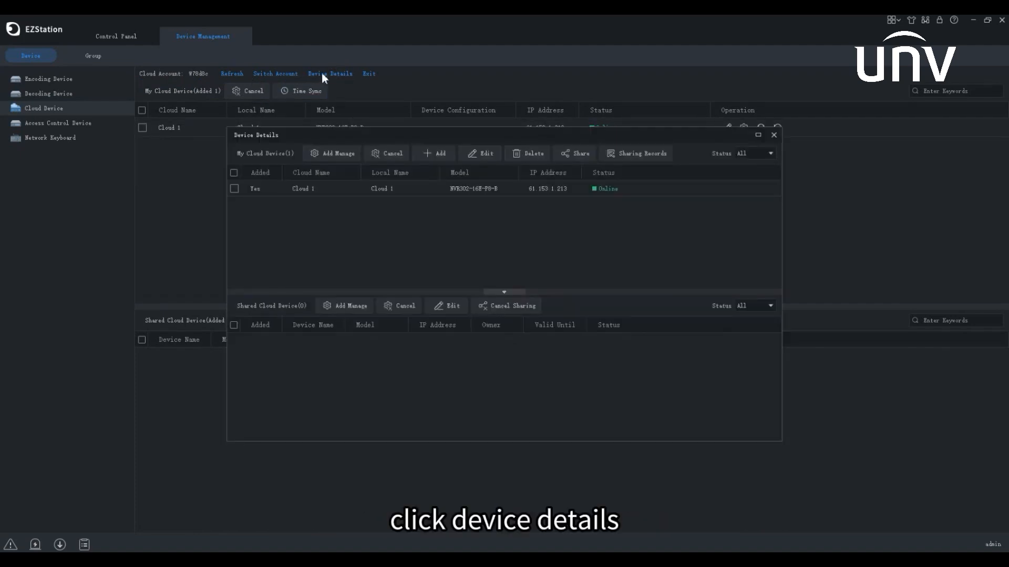
click(235, 189)
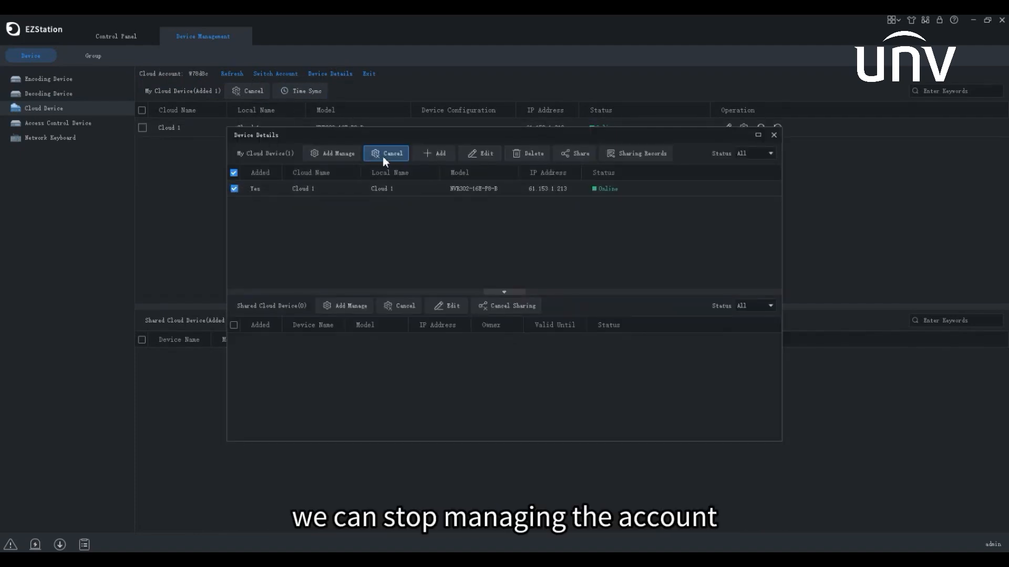
click(427, 156)
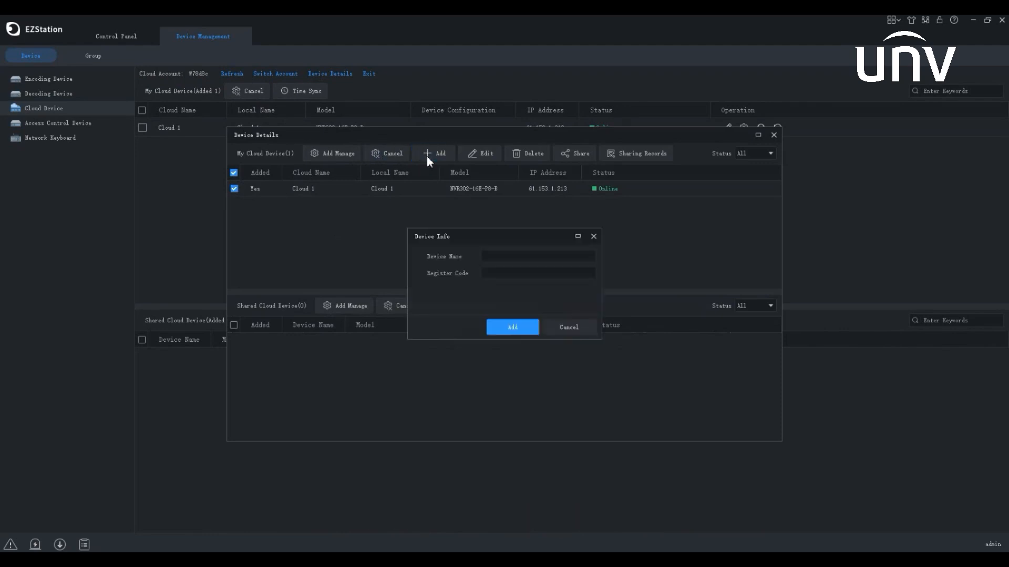
click(592, 237)
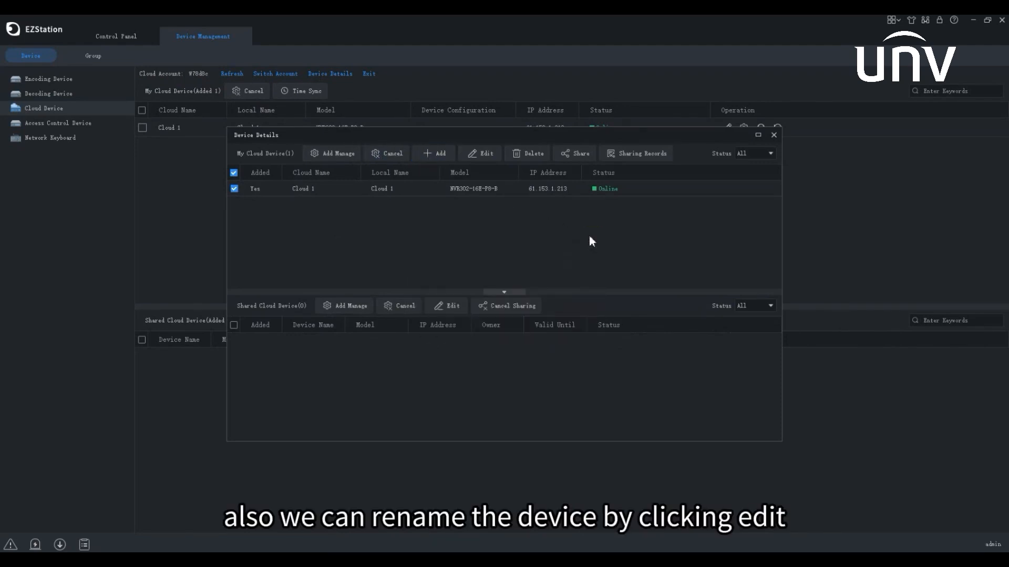
Step: Review the sharing options for Cloud 1 and the sharing records, and close the cloud device details
click(573, 158)
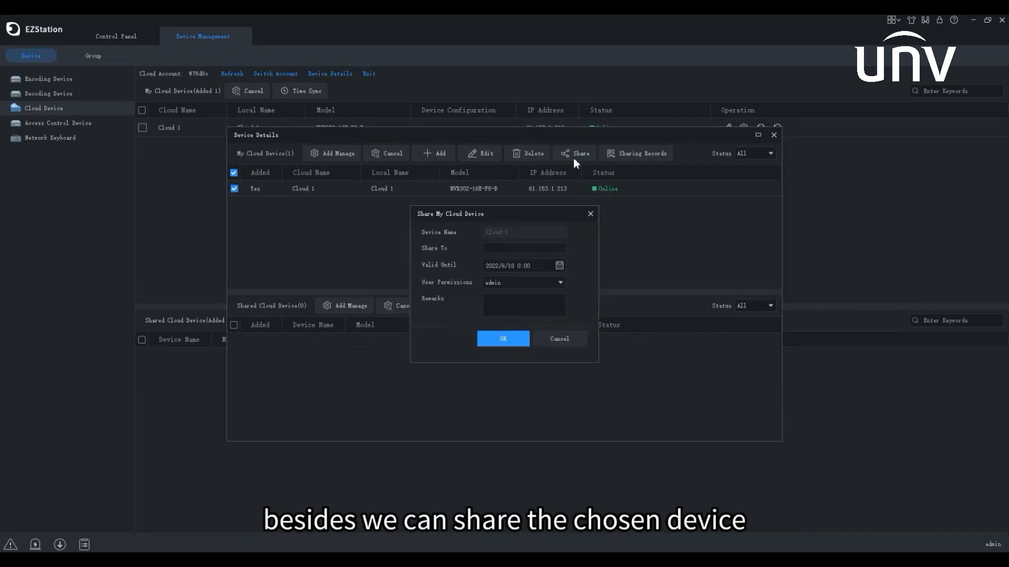
click(590, 213)
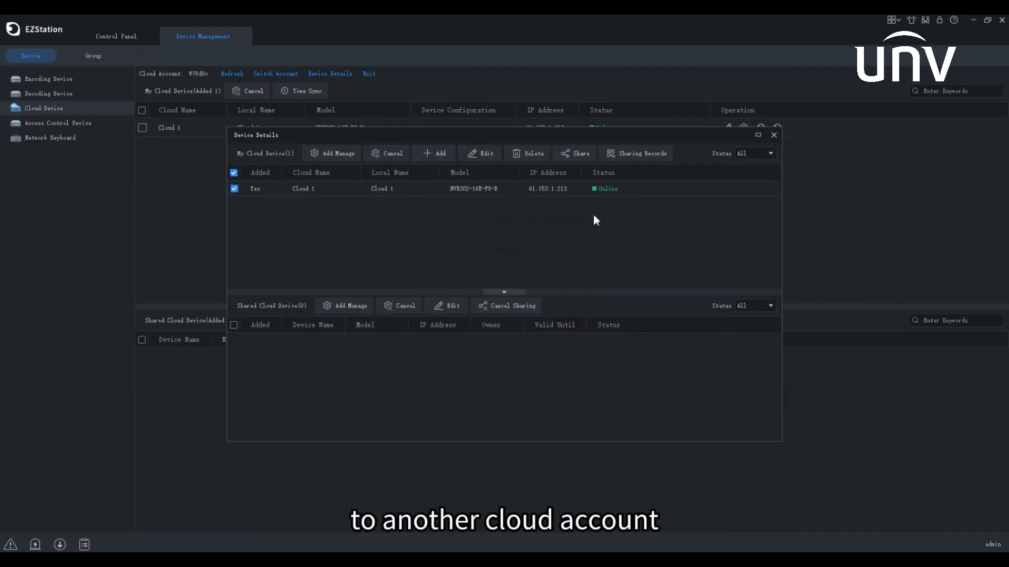
click(633, 156)
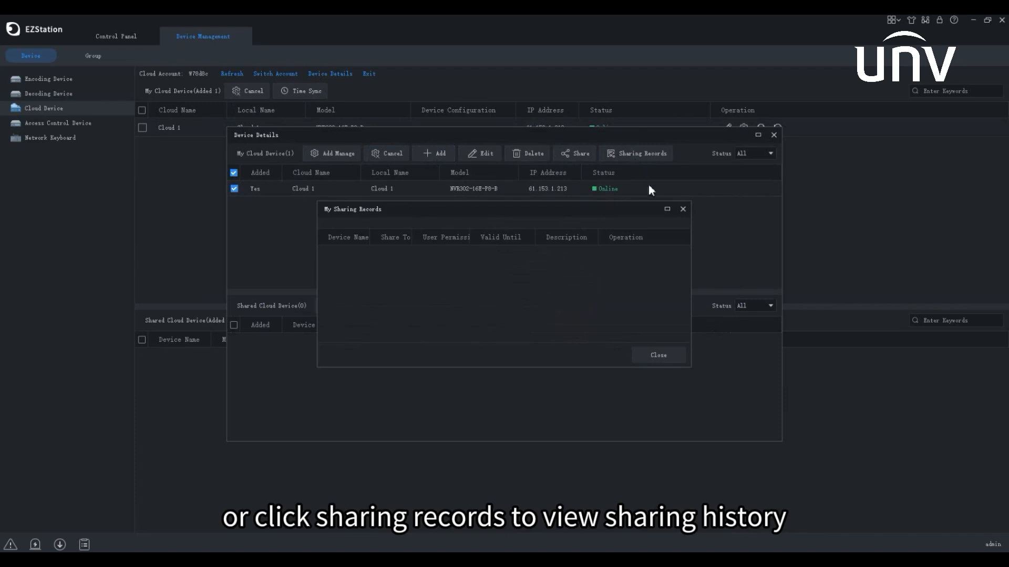
click(683, 210)
click(774, 135)
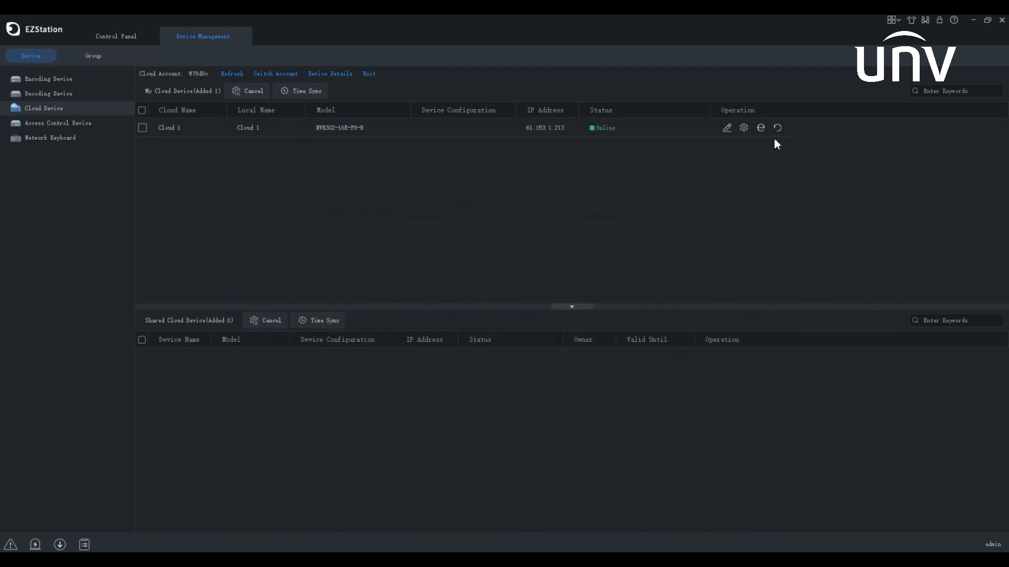
Step: Log out of the cloud account and go to the access control devices
click(370, 77)
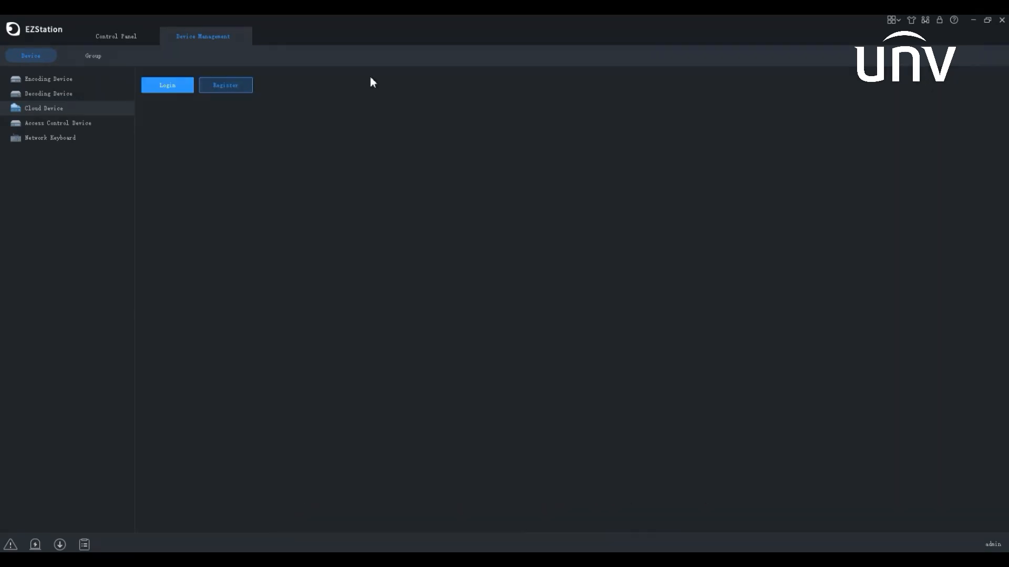
click(107, 124)
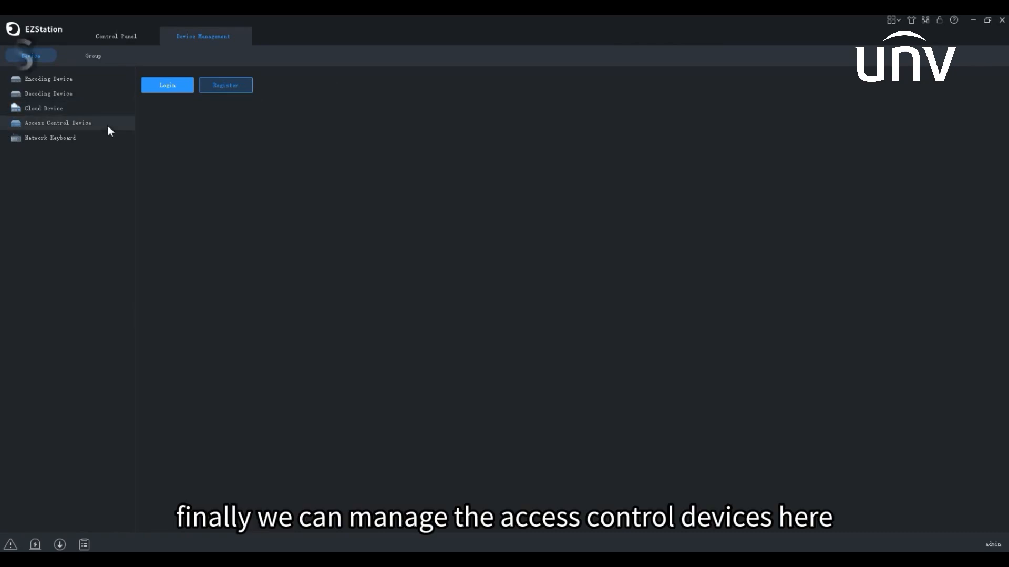